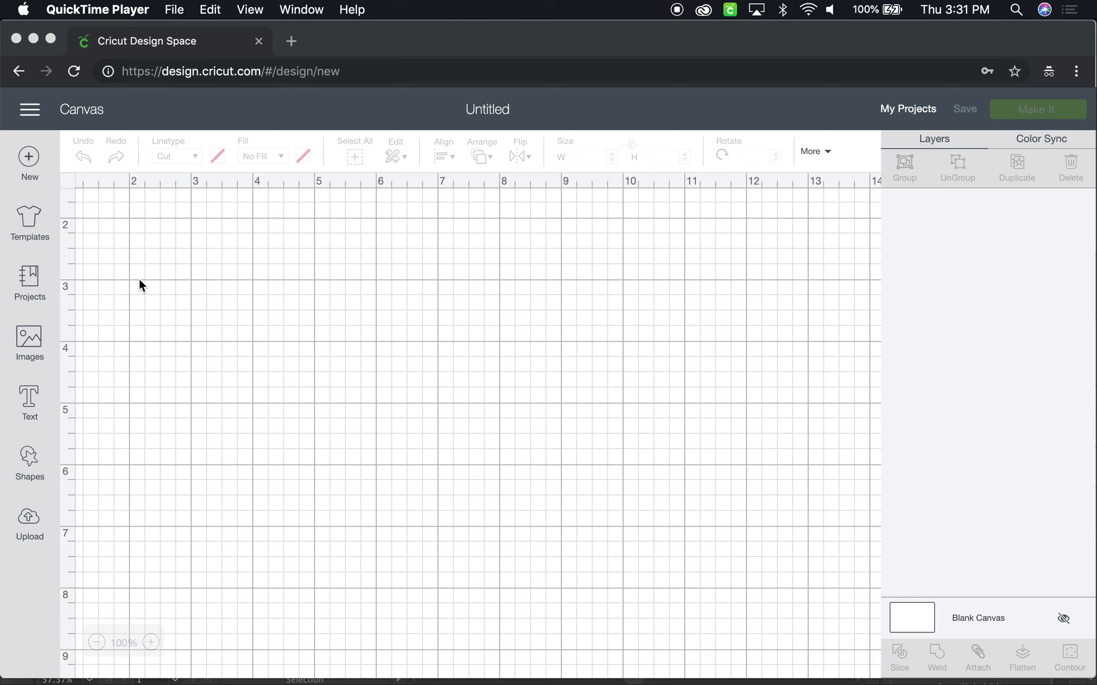
- Search the image library for "envelope" and filter the results to free images
click(39, 340)
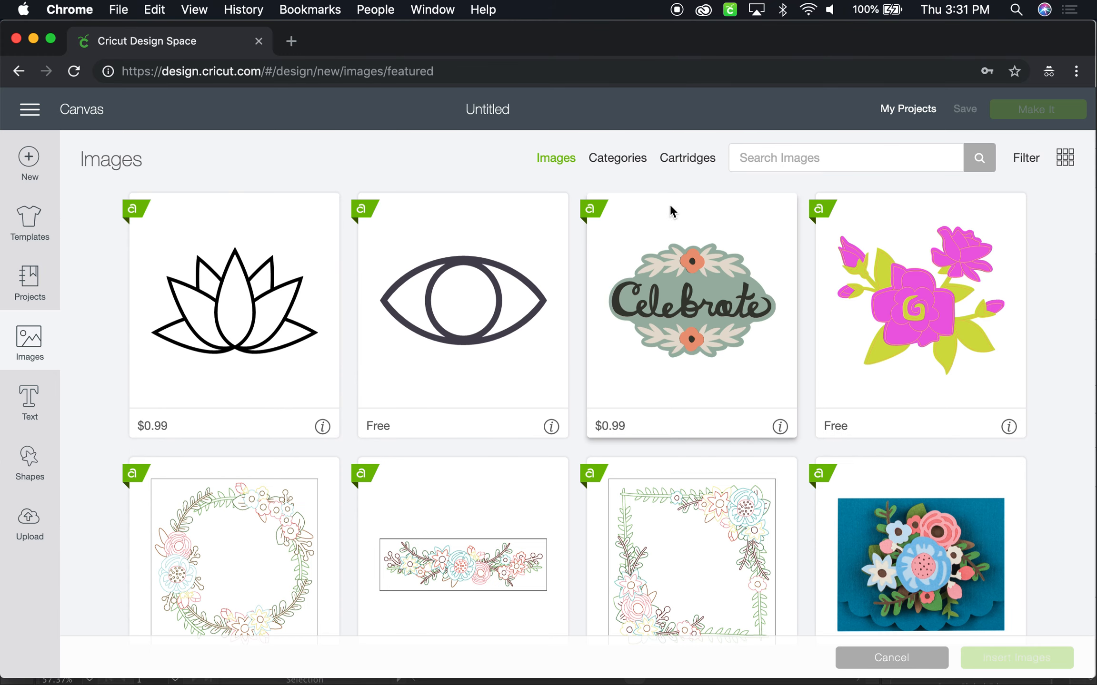
click(789, 167)
text(envelope)
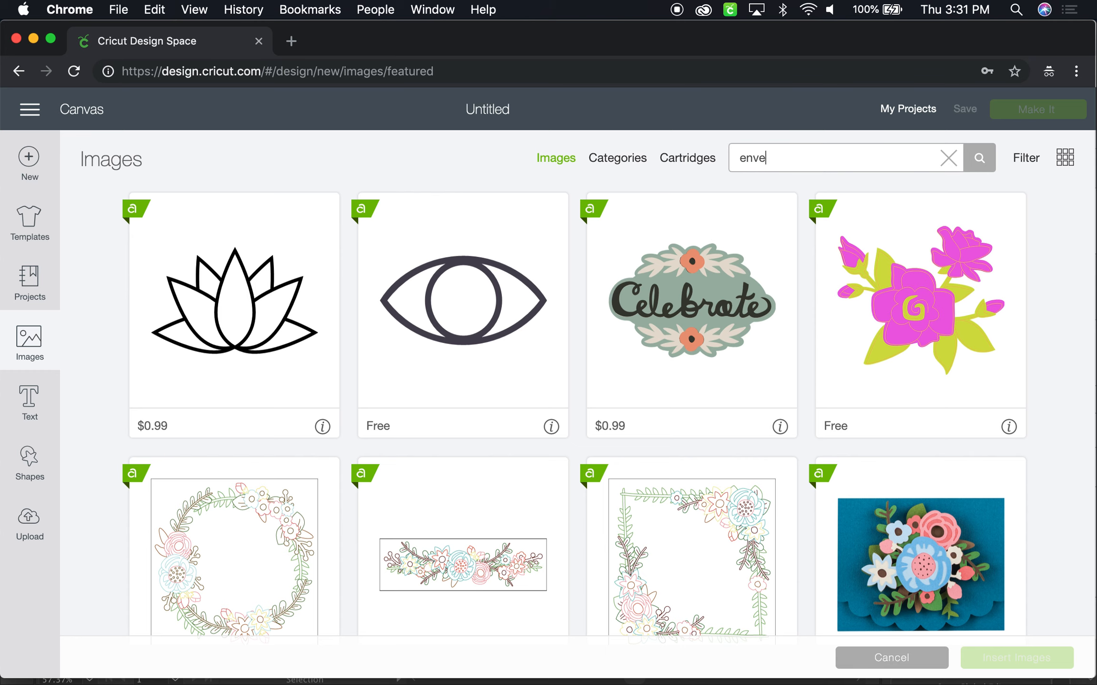
key(Return)
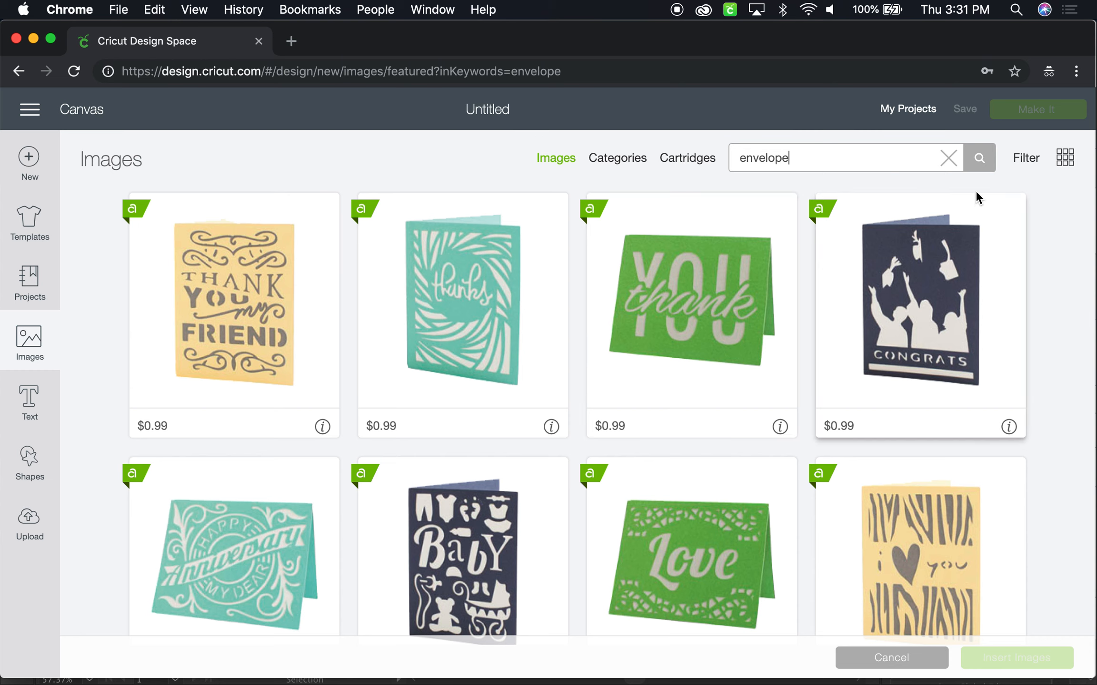
click(1027, 160)
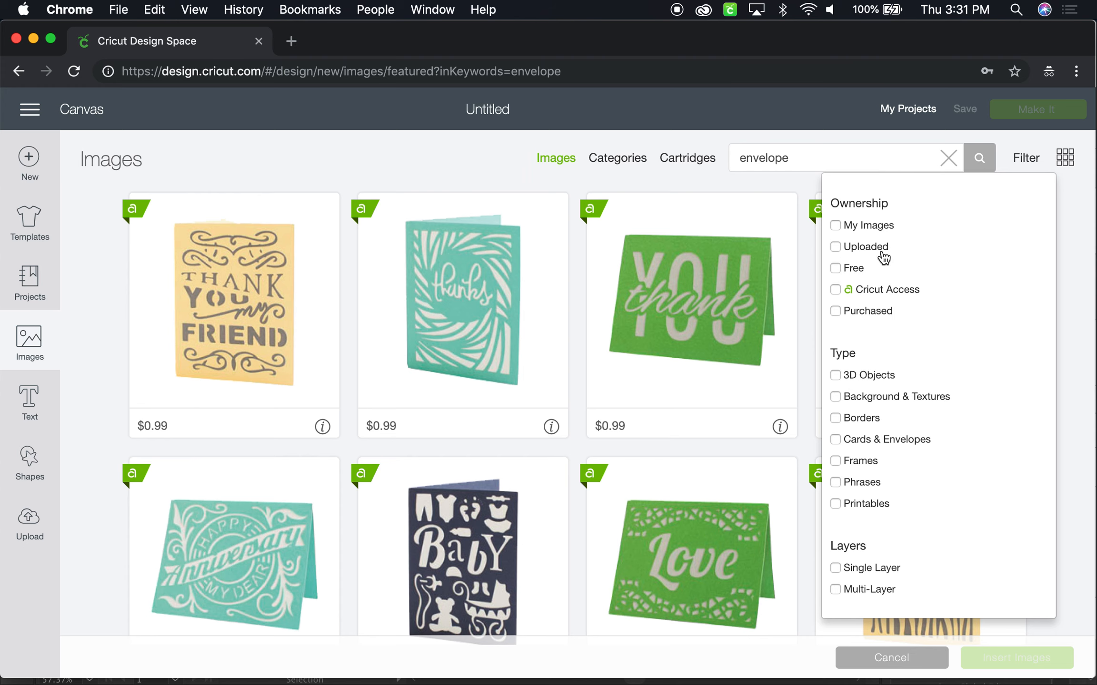
click(835, 268)
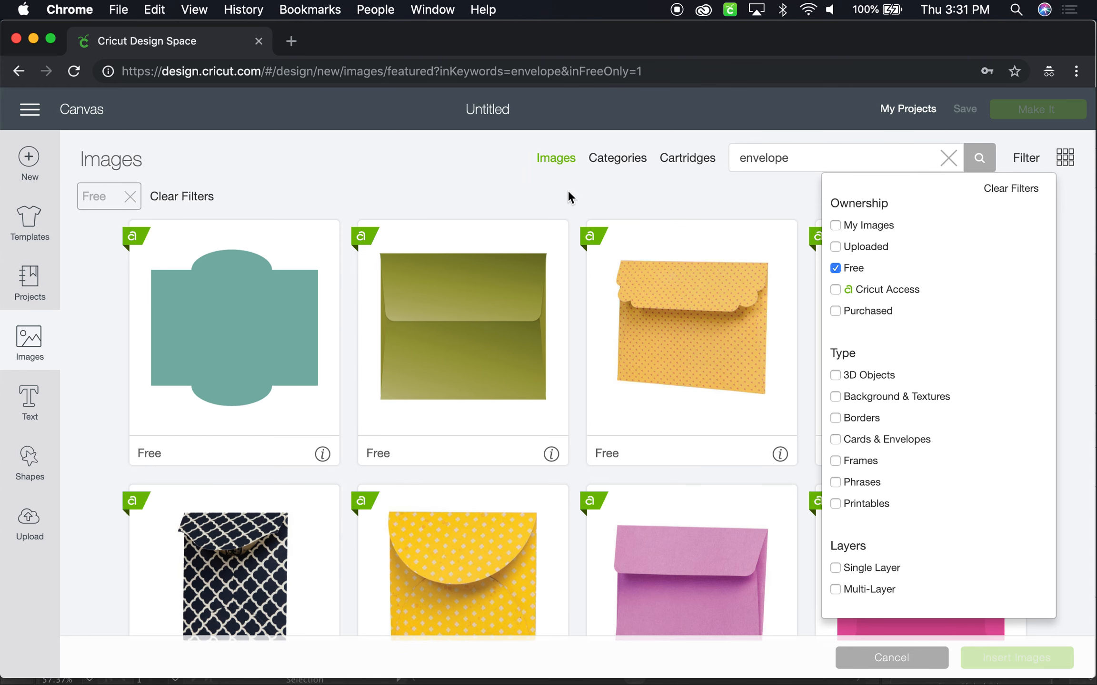
click(569, 189)
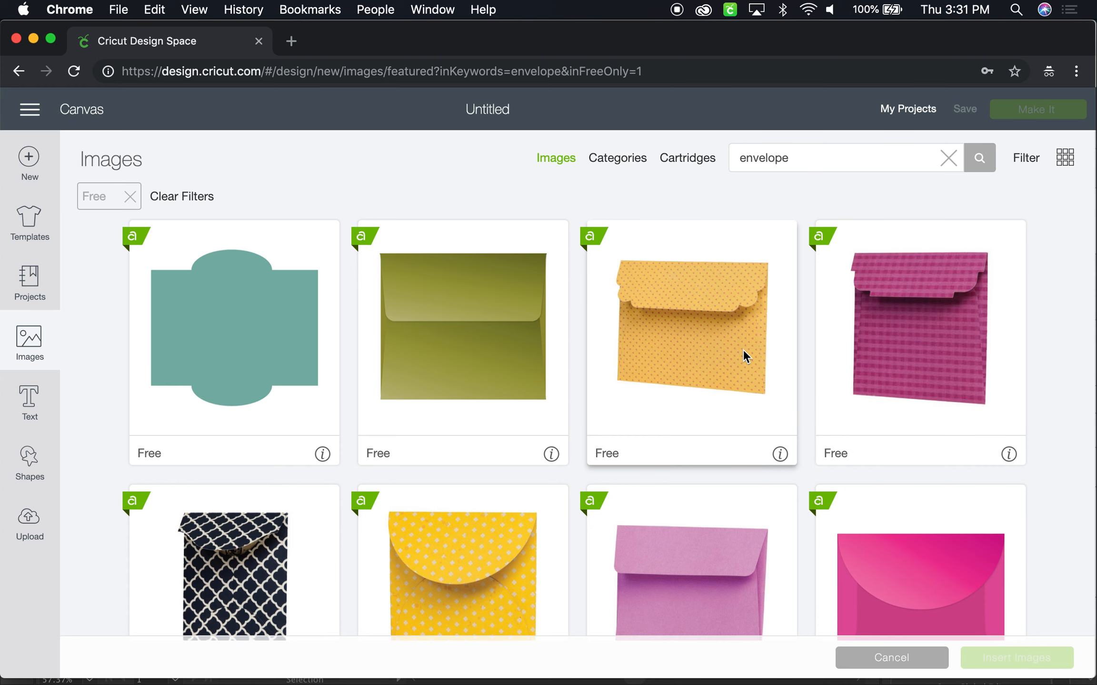
- Insert the free plain purple envelope image and move it closer to the canvas's upper-left area
scroll(768, 359, down, 3)
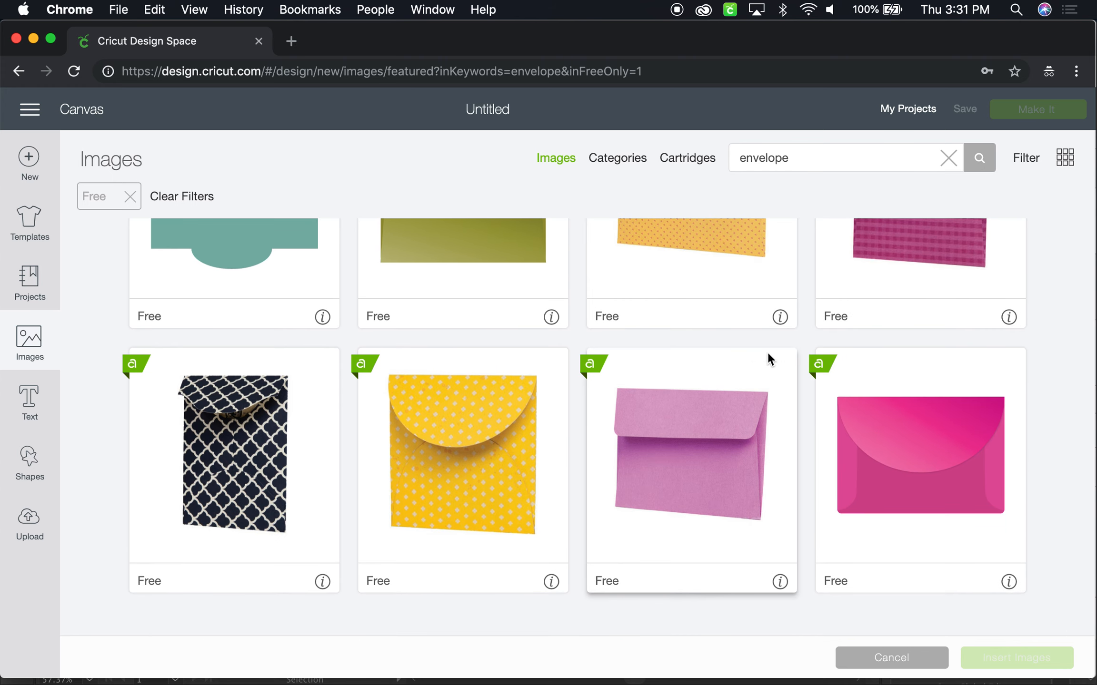
click(693, 478)
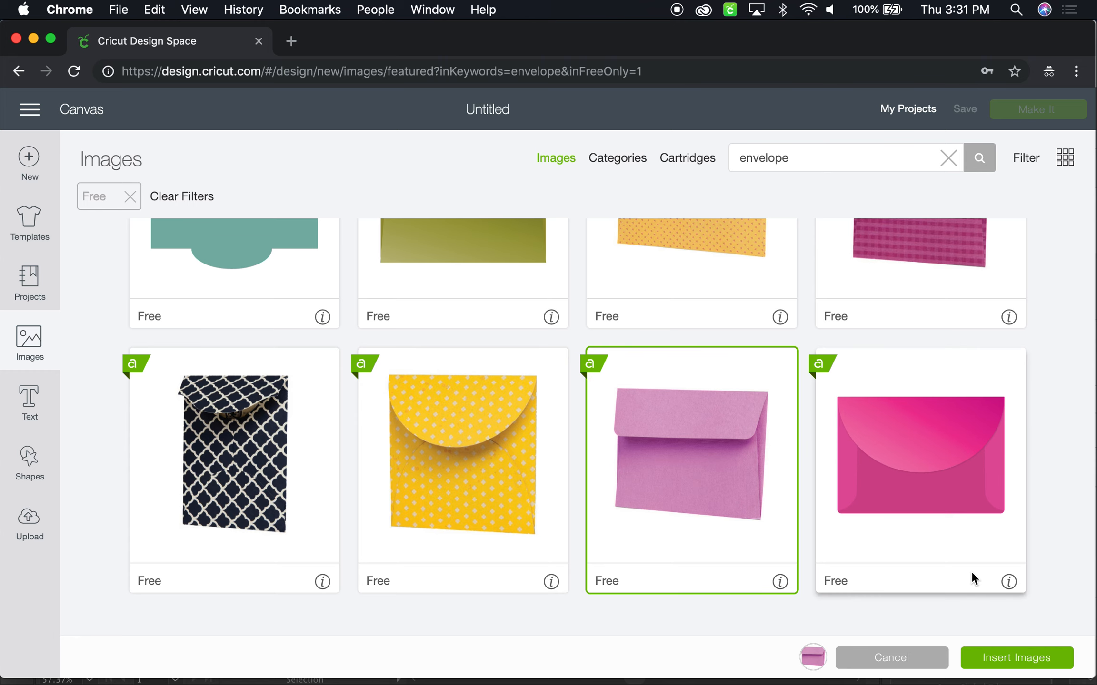
click(1012, 659)
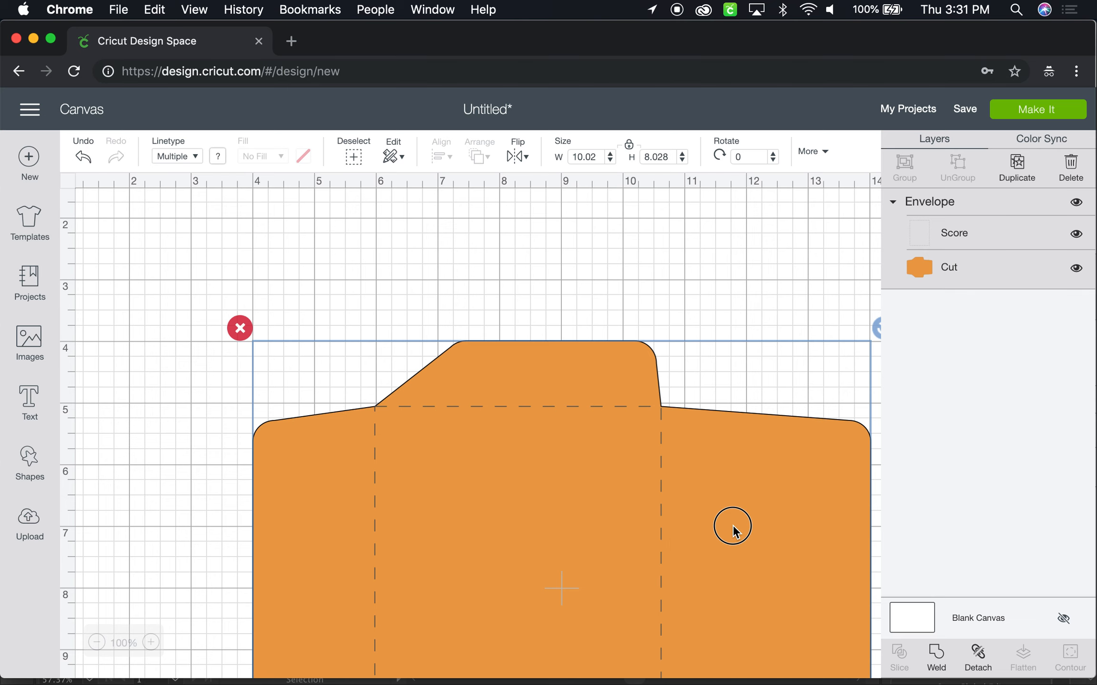
drag(733, 525, 580, 383)
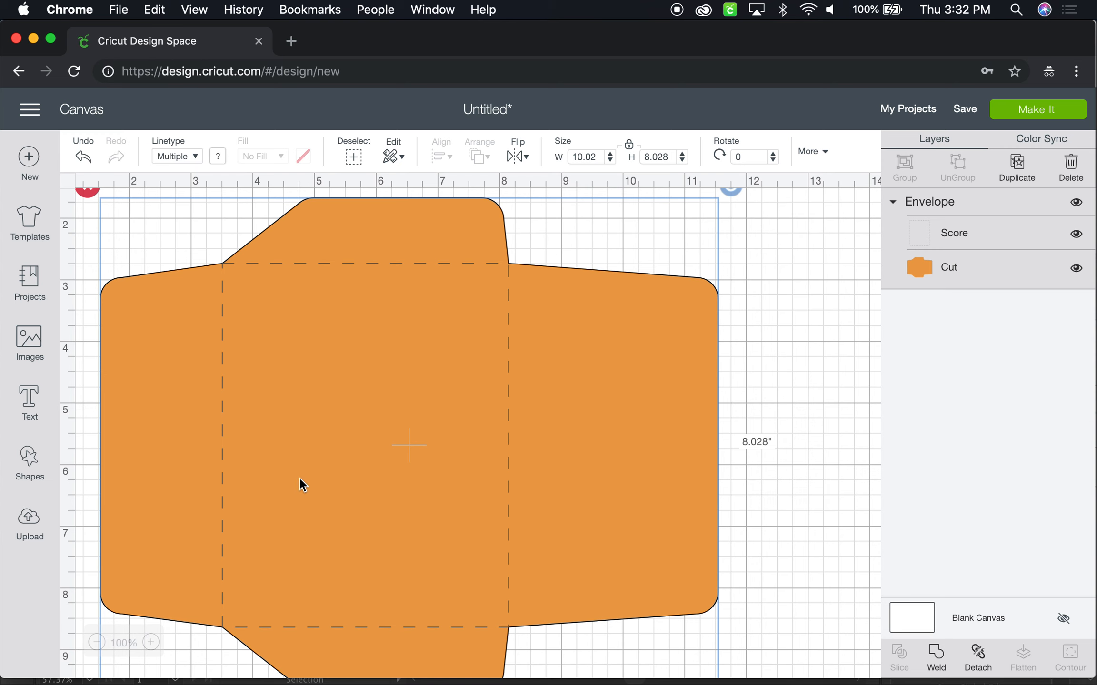
click(86, 225)
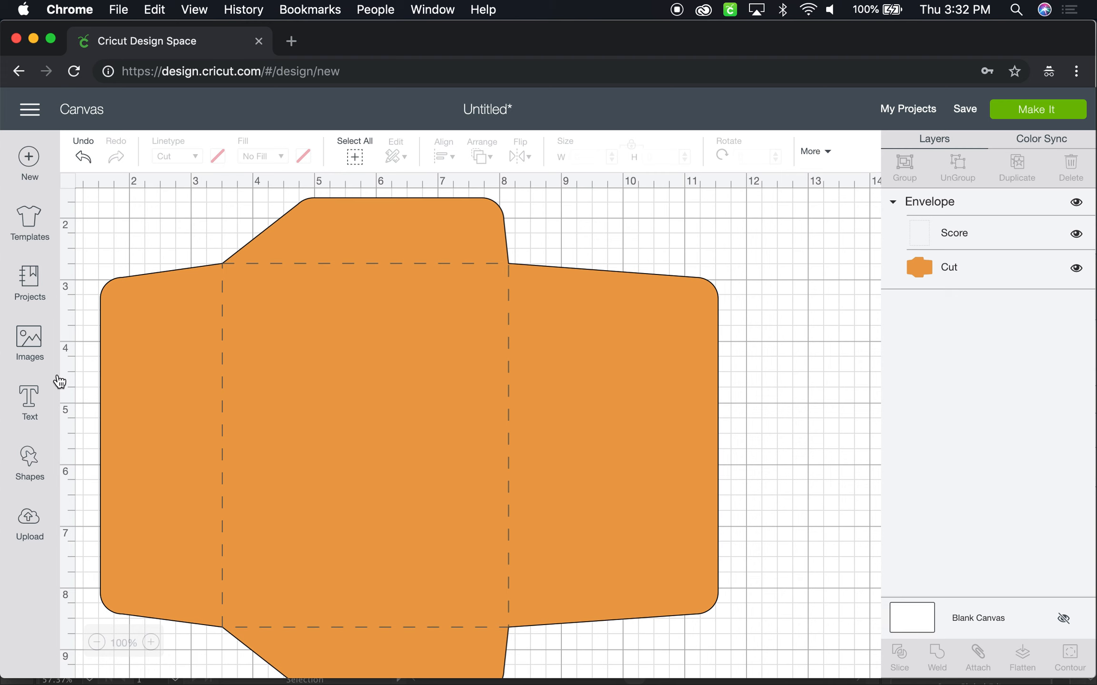
- Add a square shape and place it over the envelope template
click(30, 459)
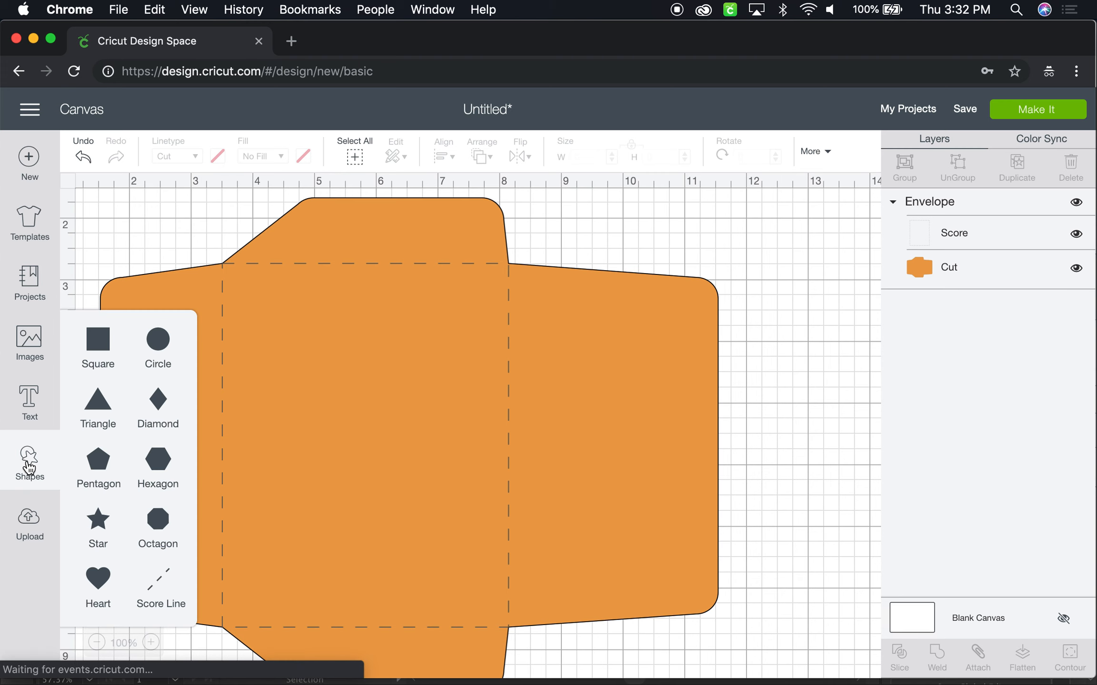
click(98, 339)
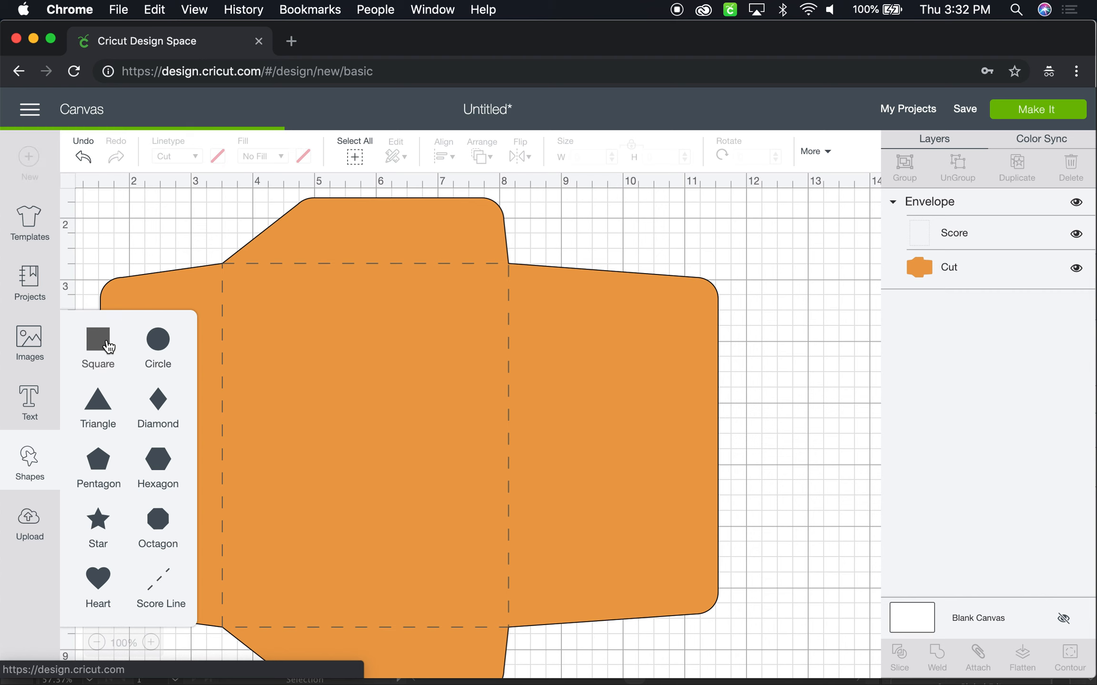
drag(238, 265, 497, 408)
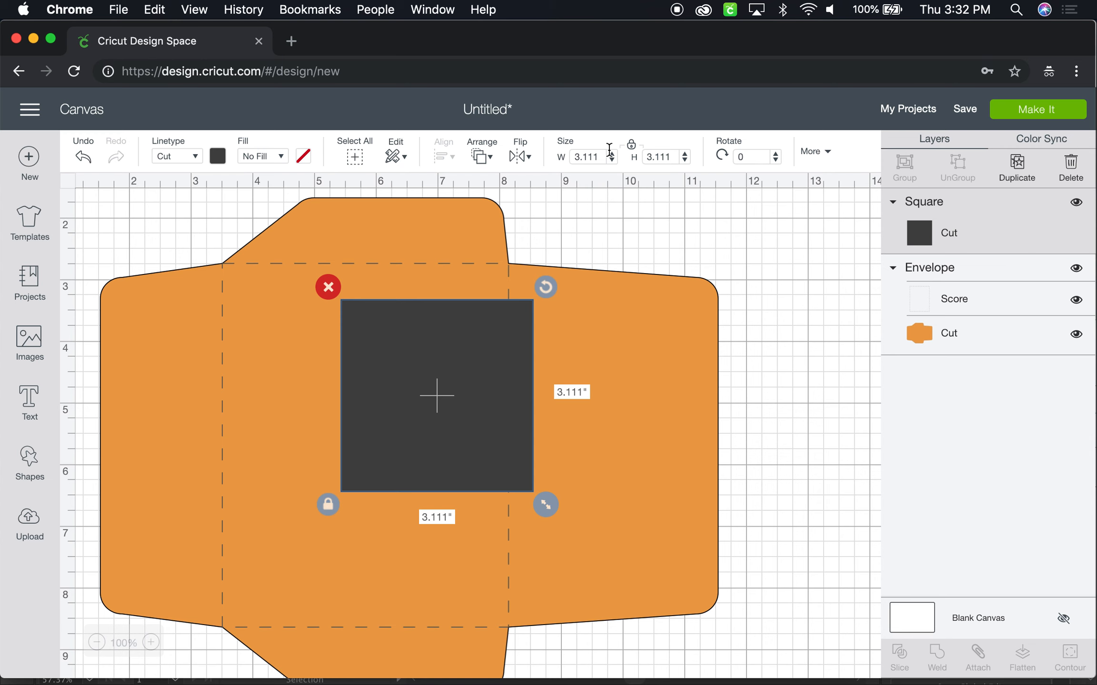
- Unlock the square's proportions, size it 4.25 in wide by 5.5 in high, and fit it inside the envelope's center panel
click(631, 145)
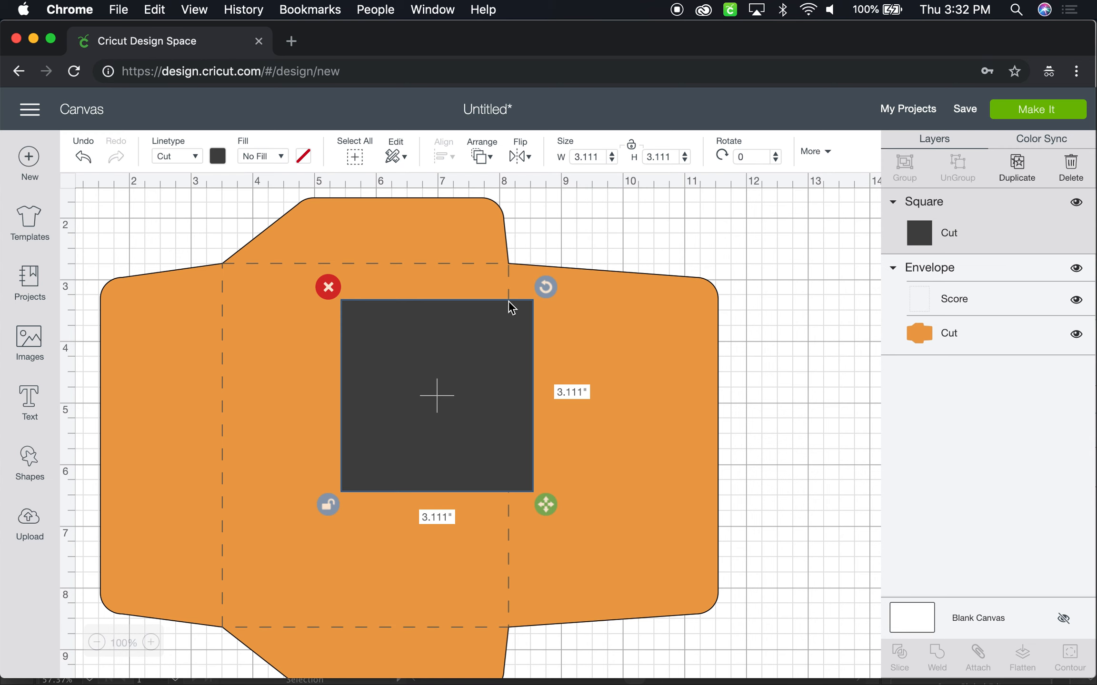
click(594, 157)
text(4.25)
key(Tab)
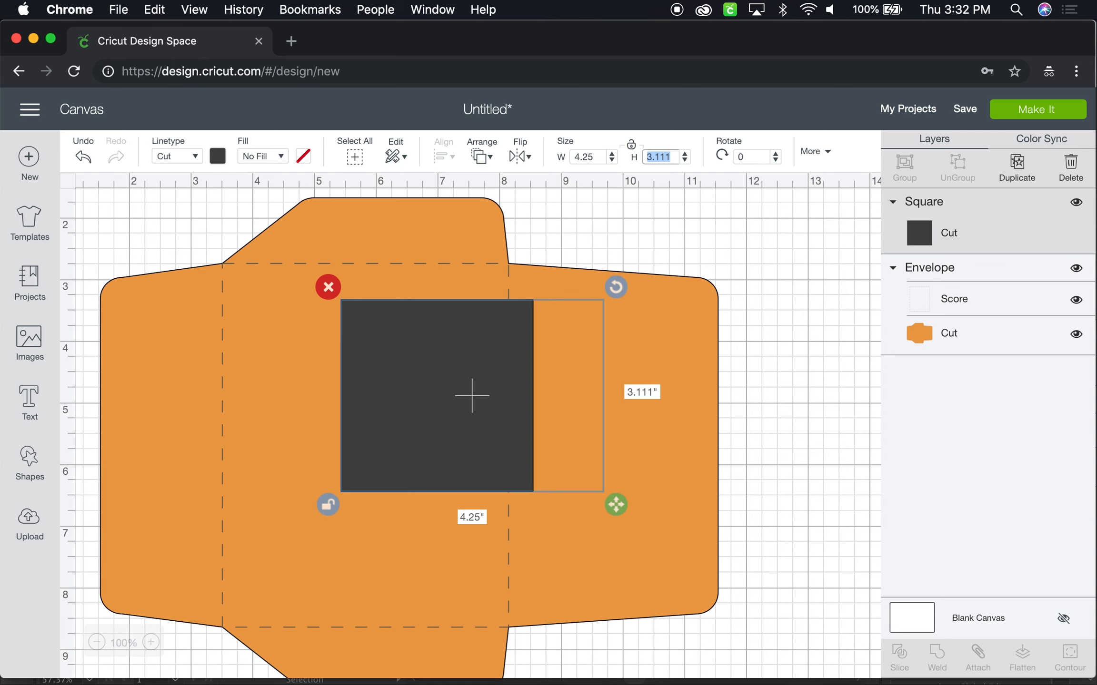
text(5.5)
key(Tab)
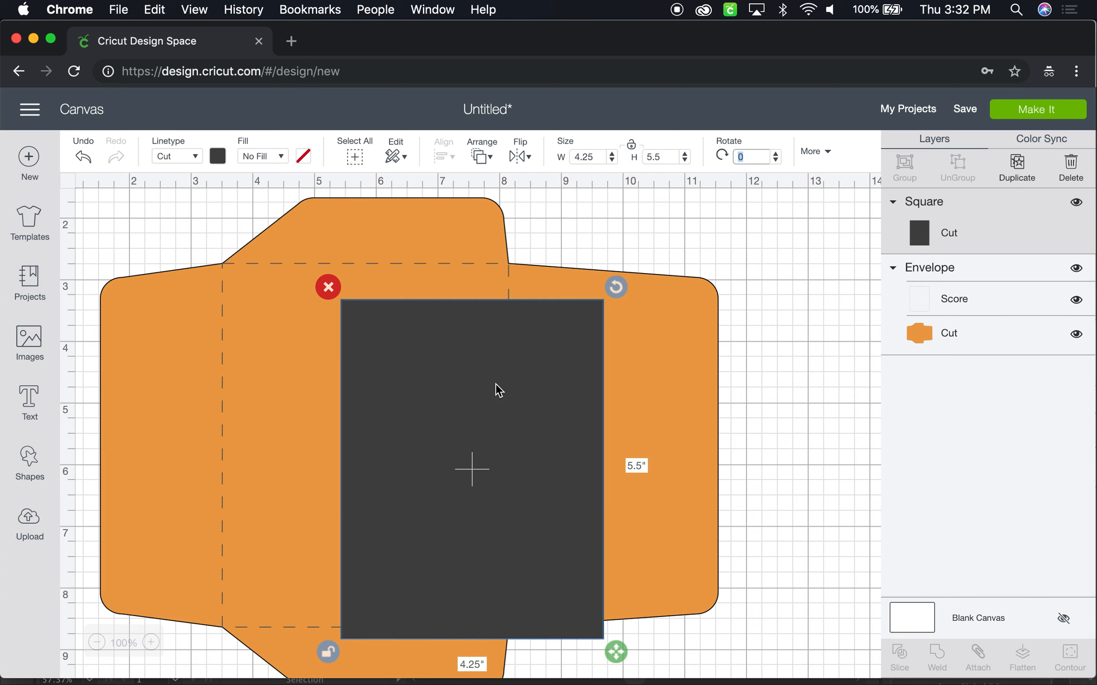
drag(496, 398, 390, 374)
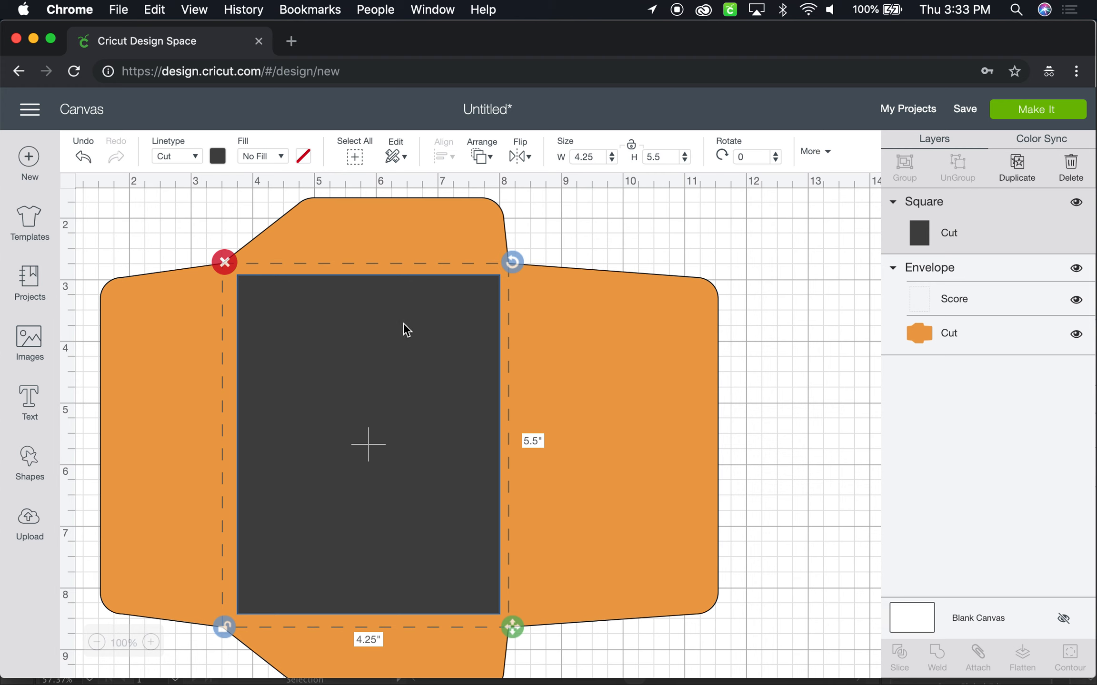
- Move the card rectangle off the envelope to the empty canvas area on its right
drag(445, 324, 855, 304)
scroll(851, 305, right, 10)
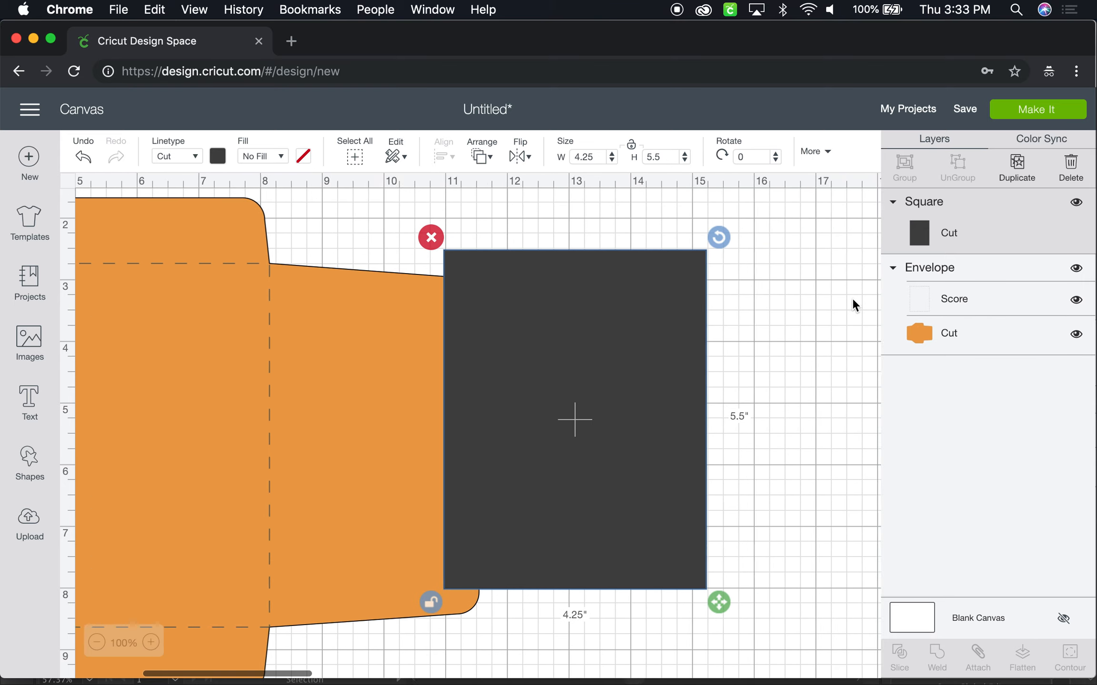
drag(435, 357, 630, 353)
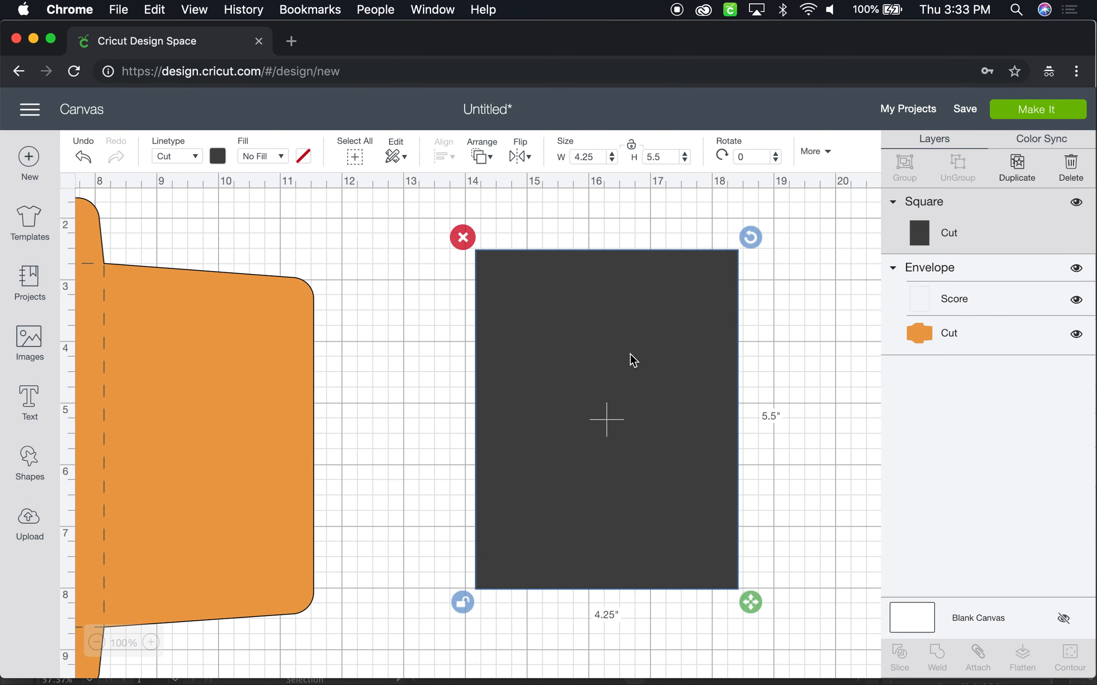
scroll(630, 353, right, 5)
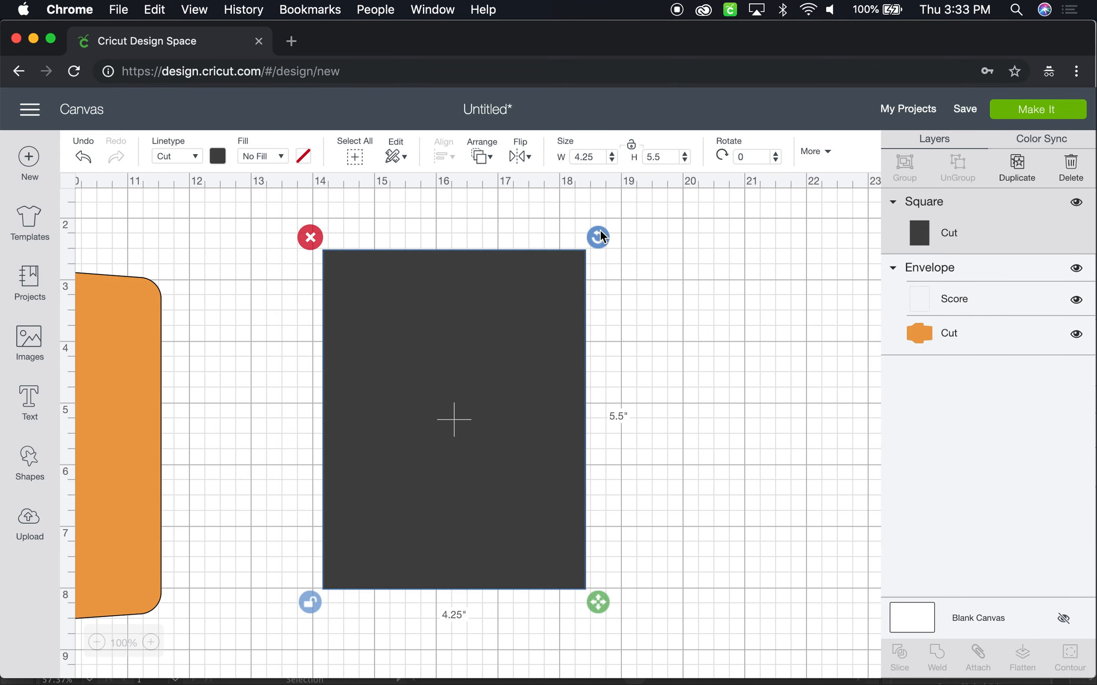
- Set the card rectangle's width to 8.5 in and deselect it
click(590, 156)
text(8.5)
key(Tab)
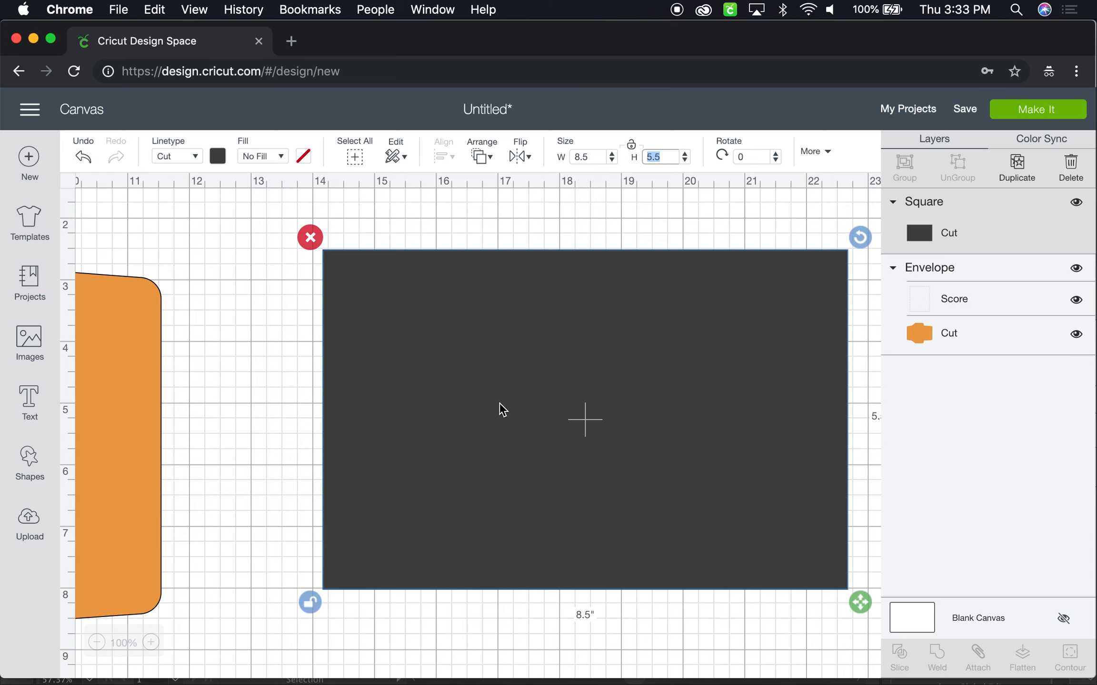
scroll(711, 467, right, 3)
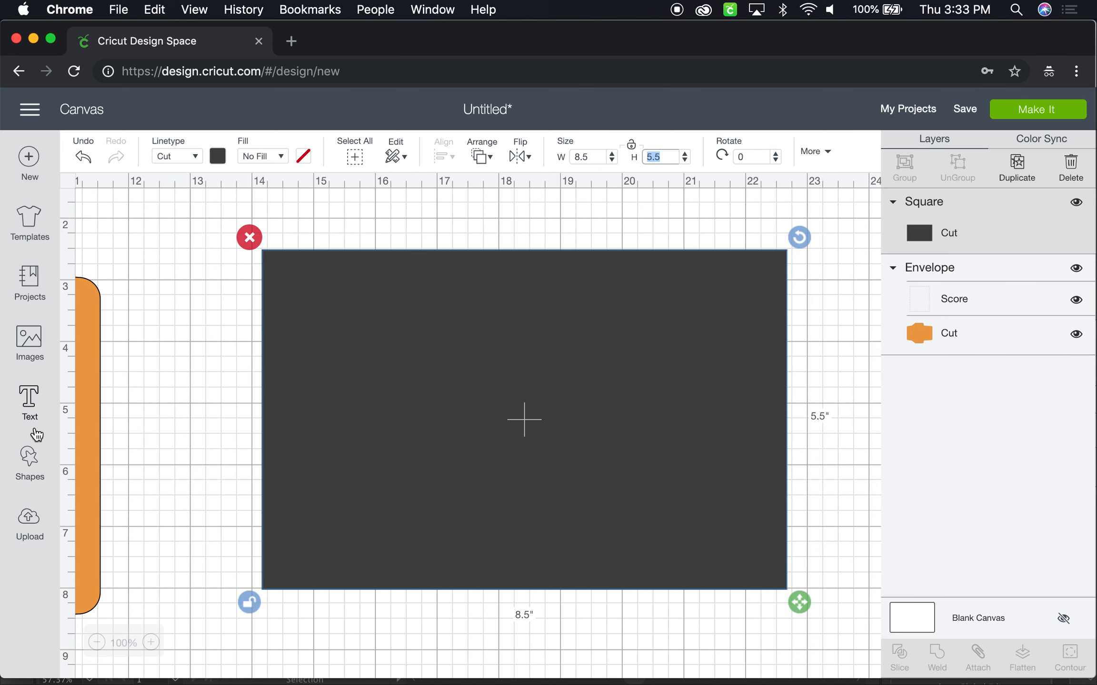
click(183, 435)
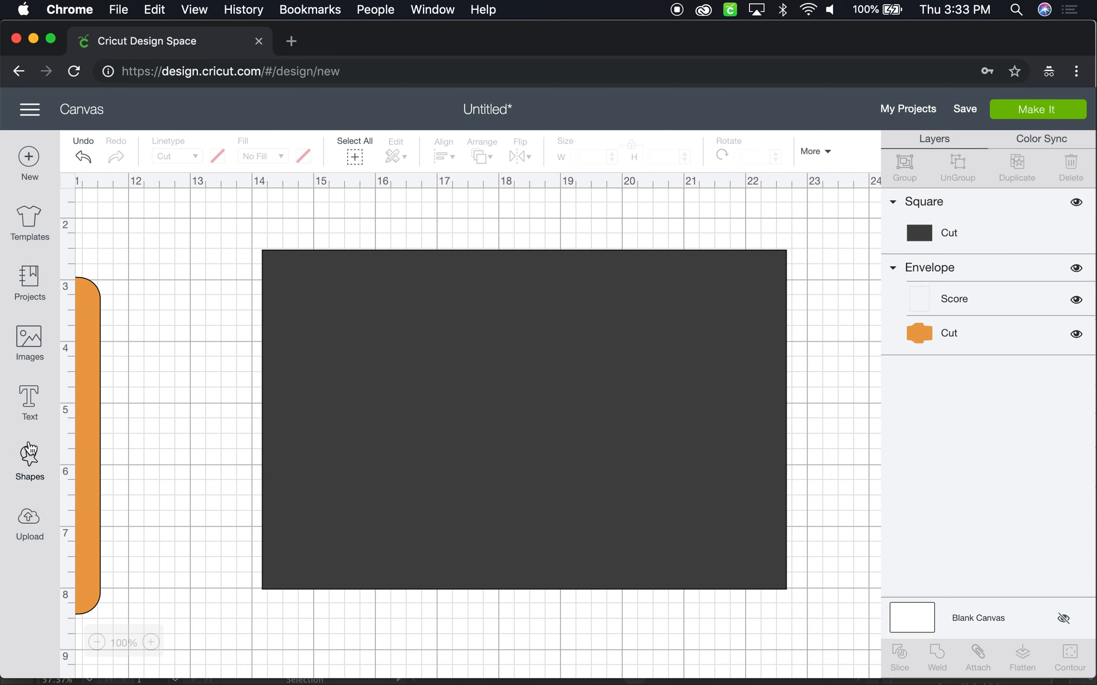
- Add a score line to the canvas and locate it beside the envelope
click(29, 462)
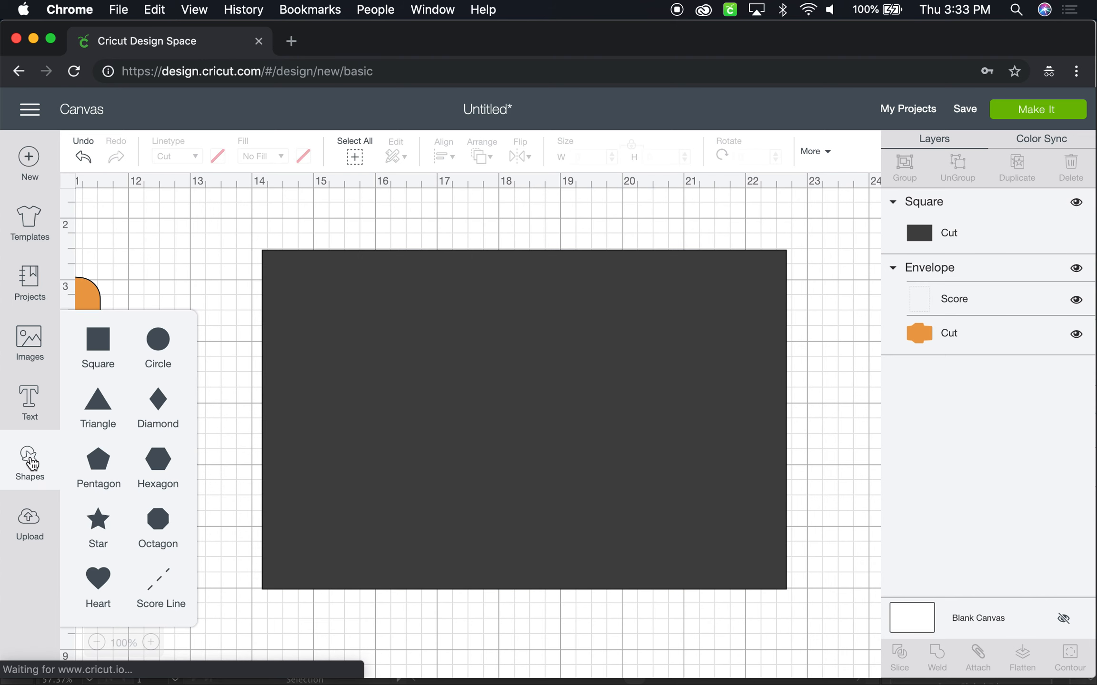
click(160, 585)
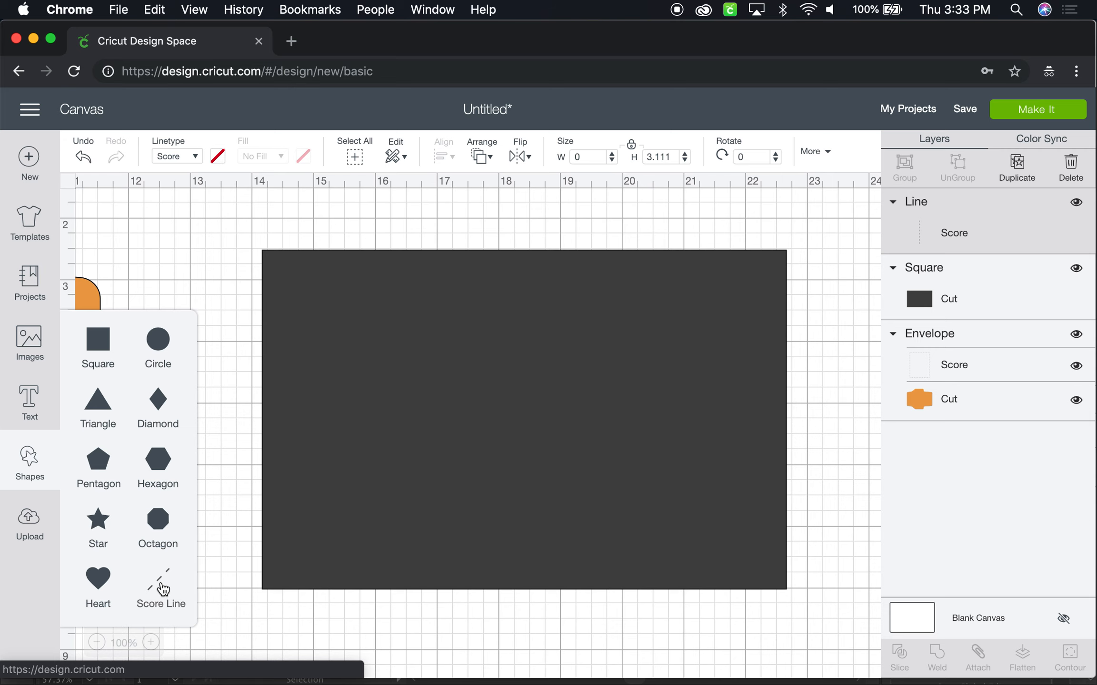
click(237, 376)
scroll(237, 376, left, 15)
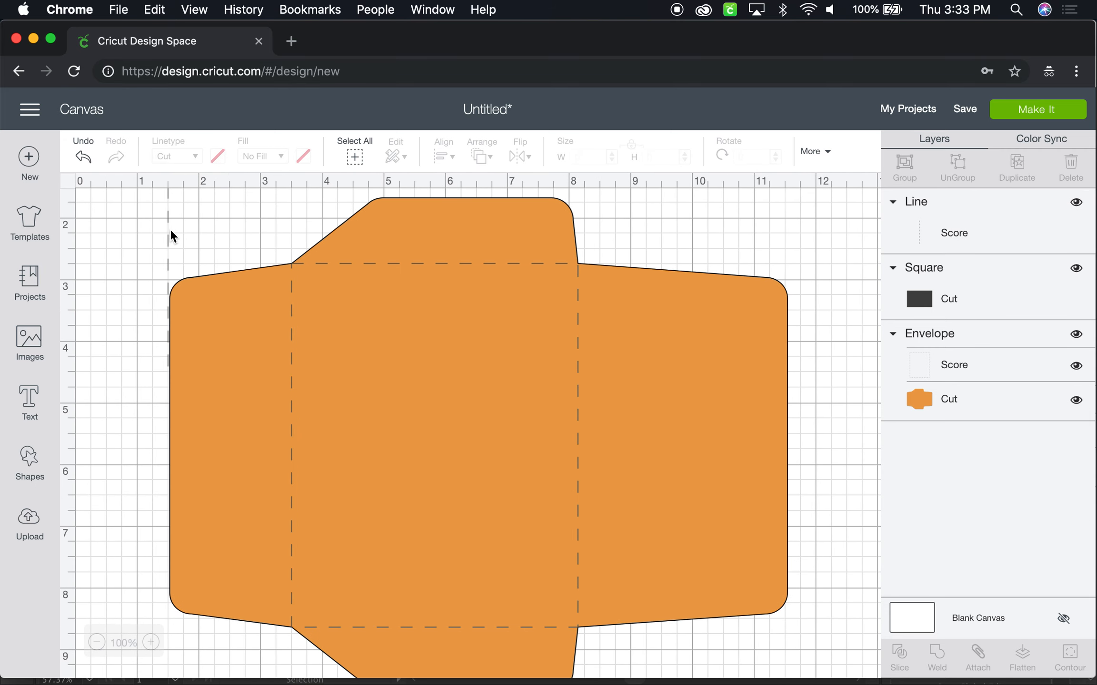
- Move the score line from beside the envelope onto the card rectangle, near its middle
click(169, 229)
drag(164, 217, 828, 275)
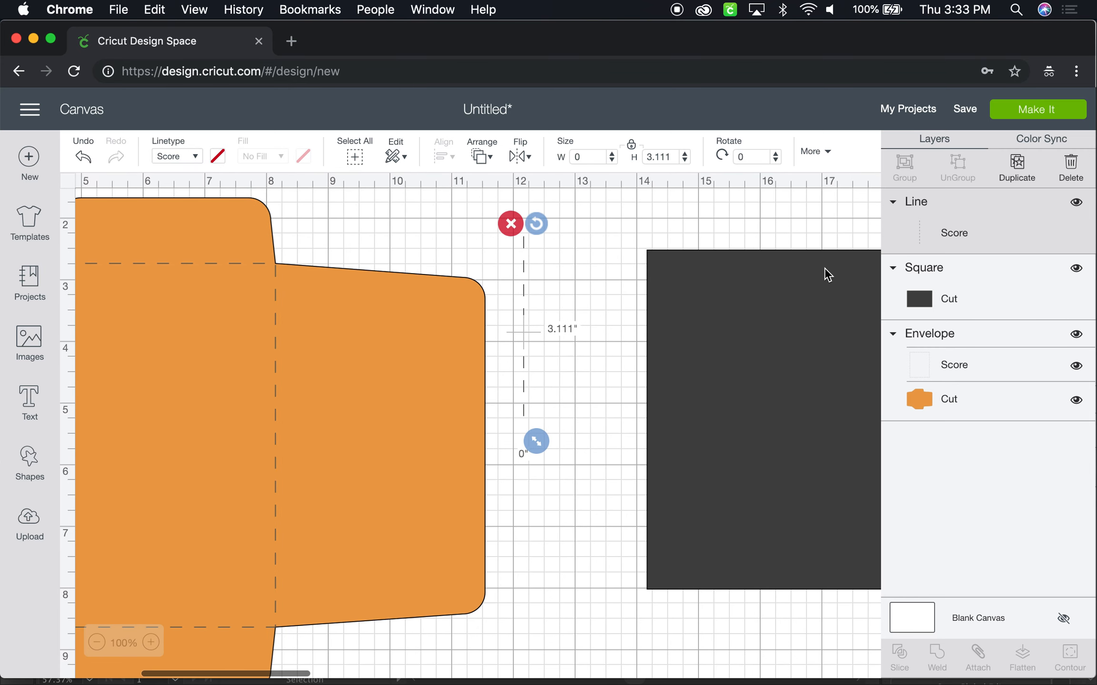
drag(520, 276, 784, 259)
scroll(784, 259, right, 5)
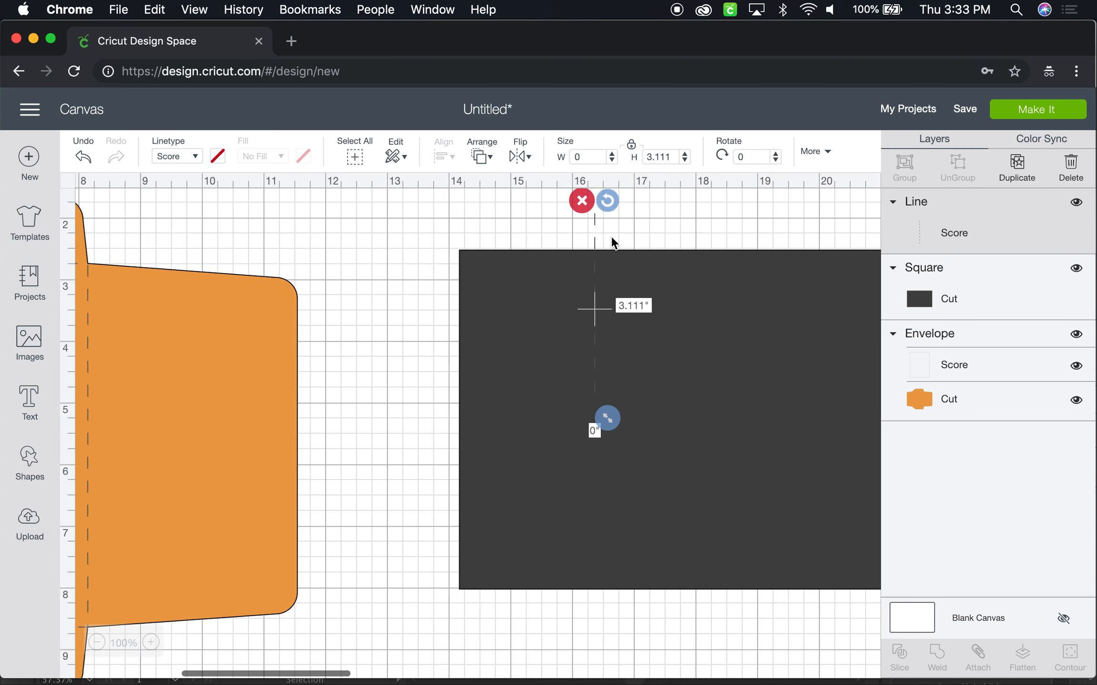
scroll(612, 242, right, 3)
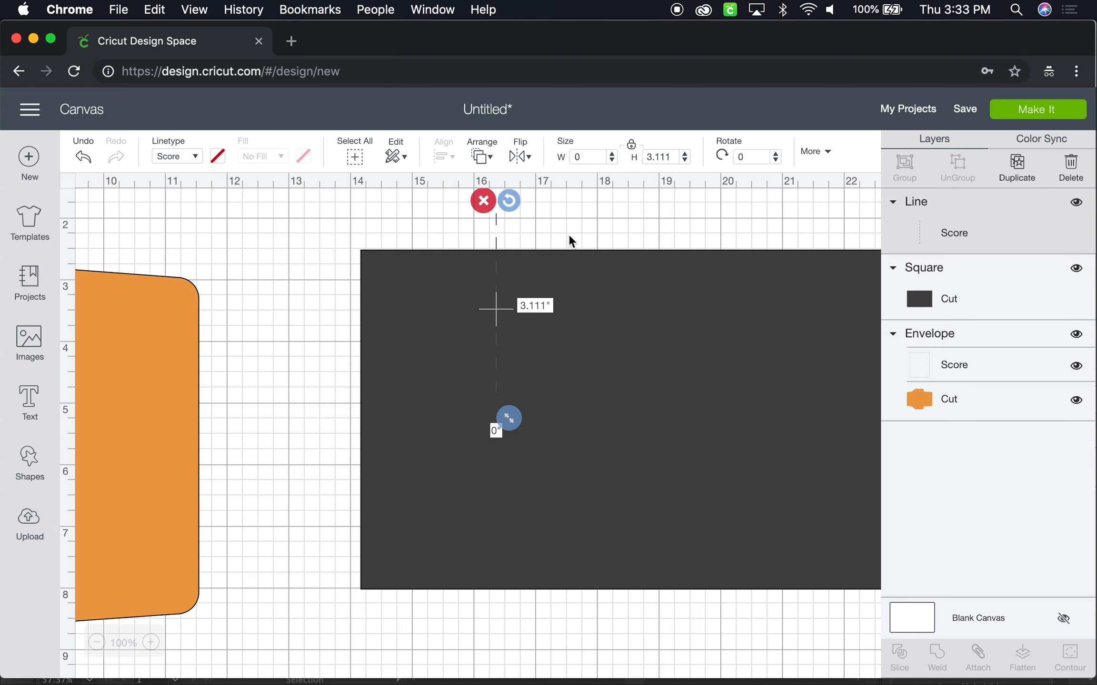
drag(497, 227, 574, 225)
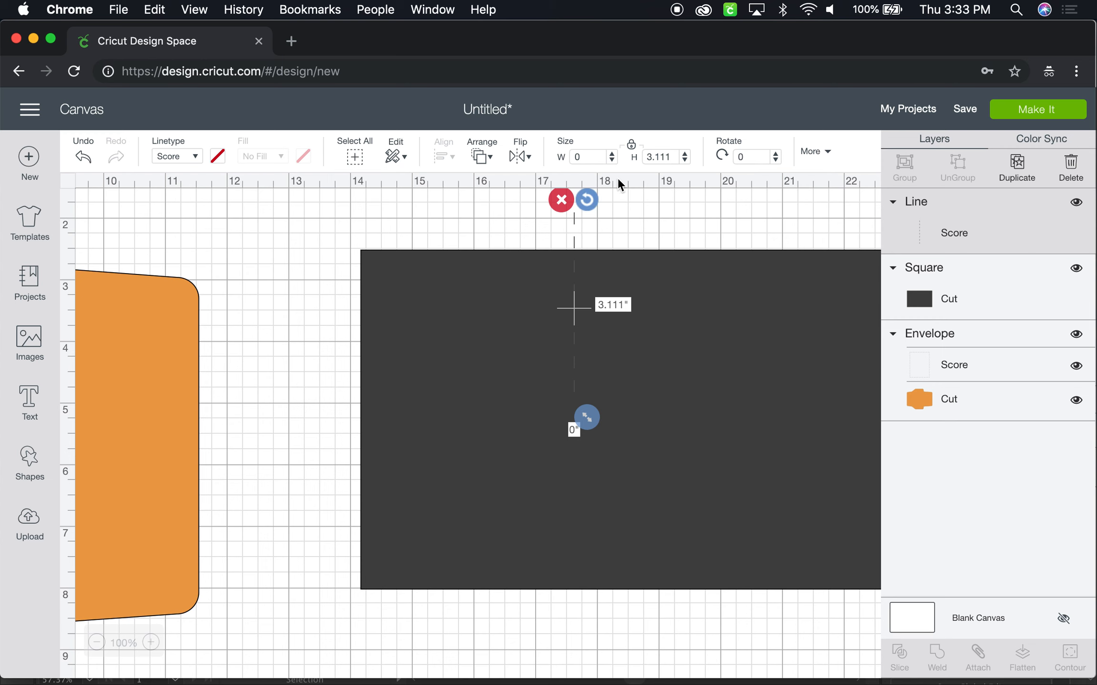
- Set the score line's height to 5.5 in to match the card and deselect it
double_click(667, 157)
text(5.5)
key(Tab)
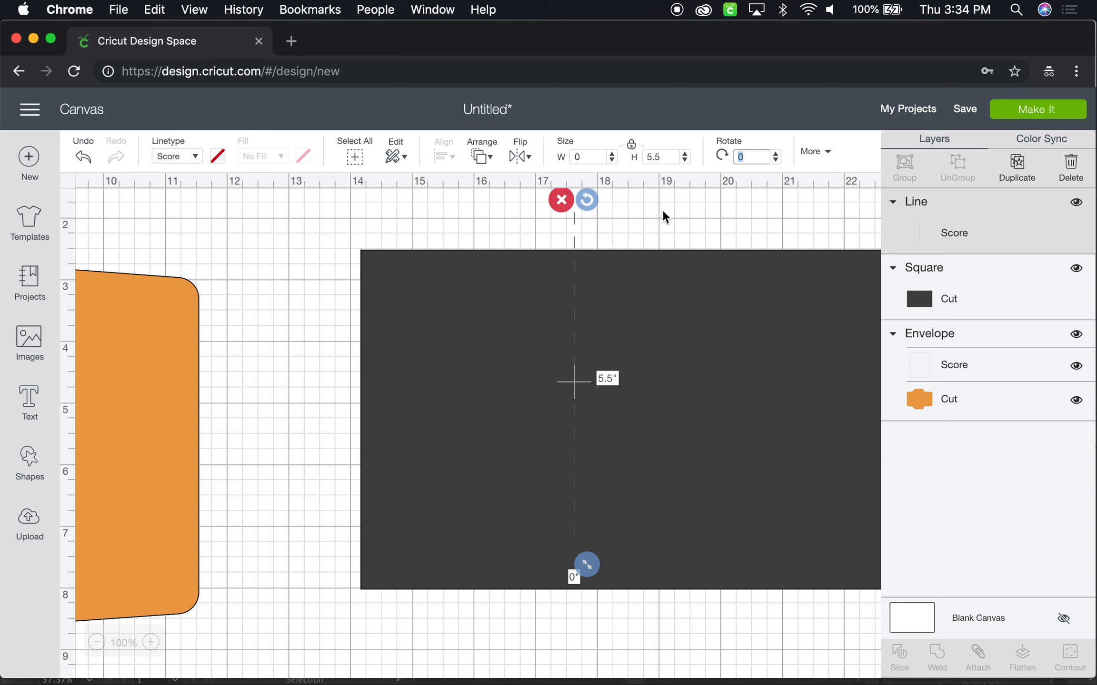
drag(663, 211, 600, 242)
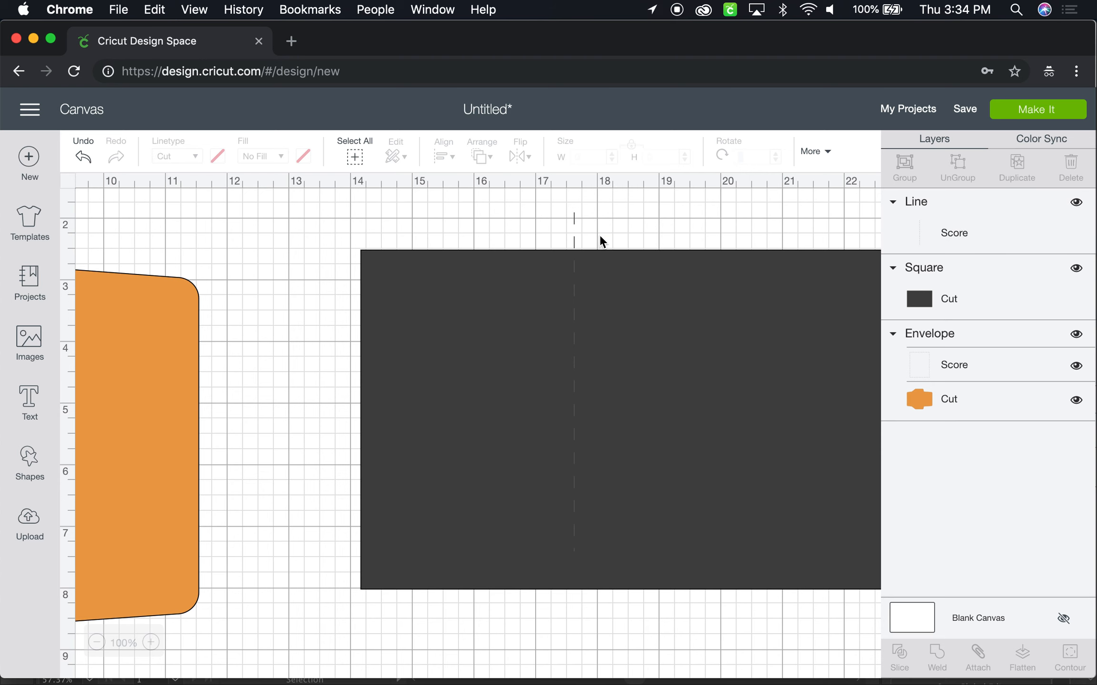
- Select the score line together with the card rectangle and center them on each other in both directions
click(574, 223)
click(623, 286)
click(558, 228)
drag(508, 215, 693, 332)
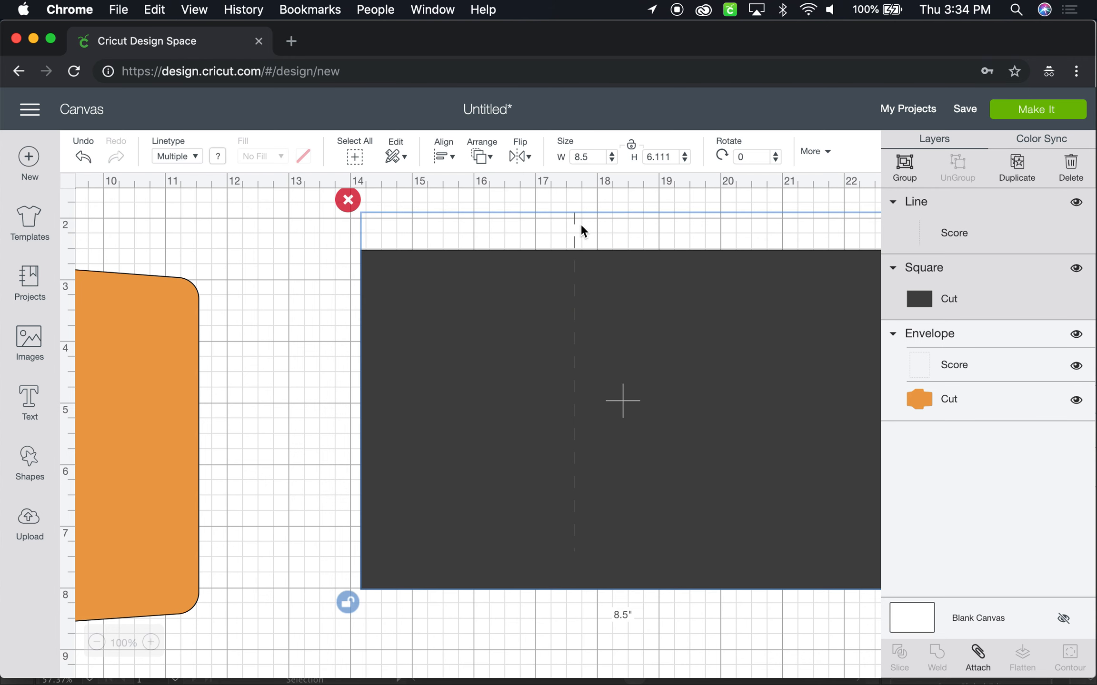
click(452, 158)
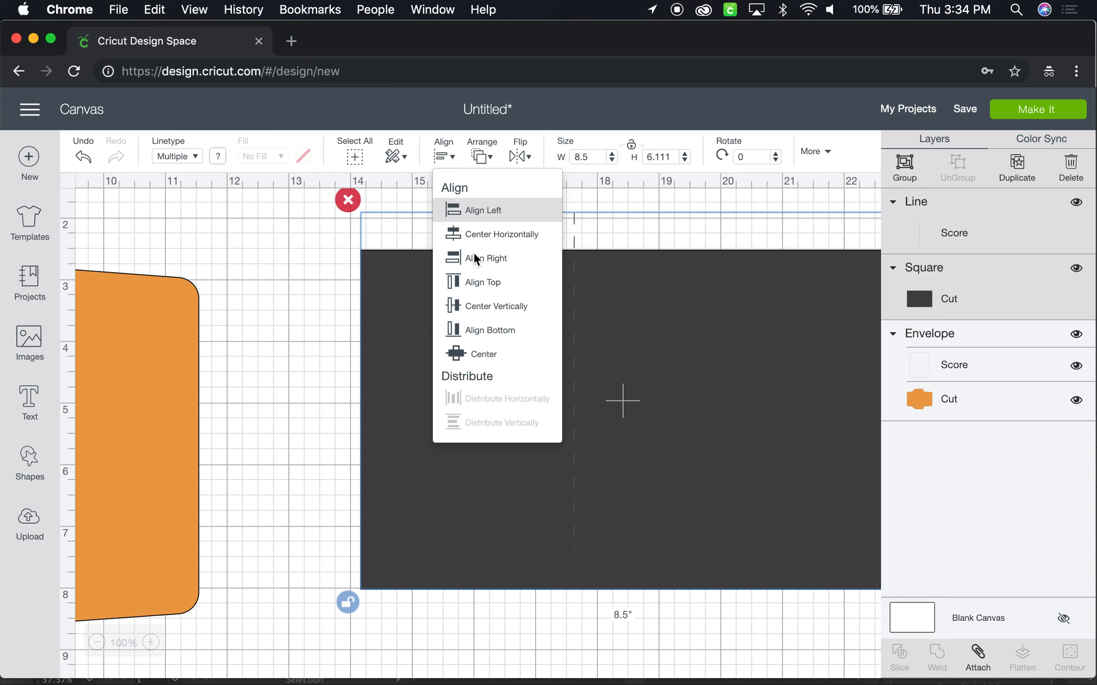
click(484, 354)
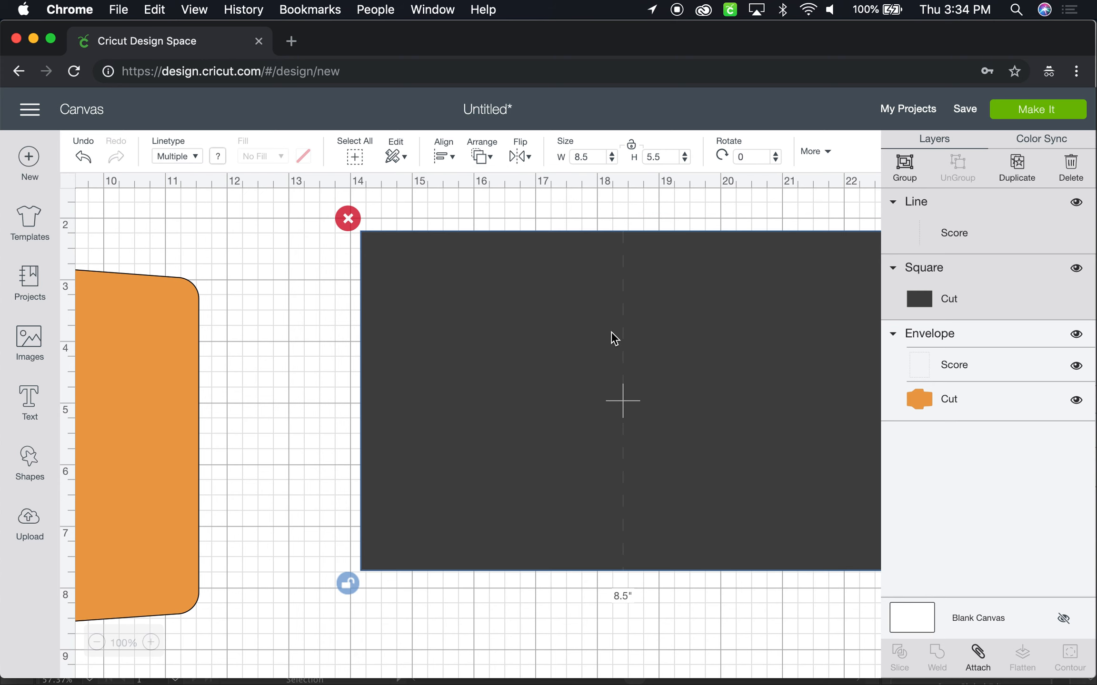
- Recolor the card rectangle light periwinkle blue and attach the score line to it
scroll(727, 305, right, 2)
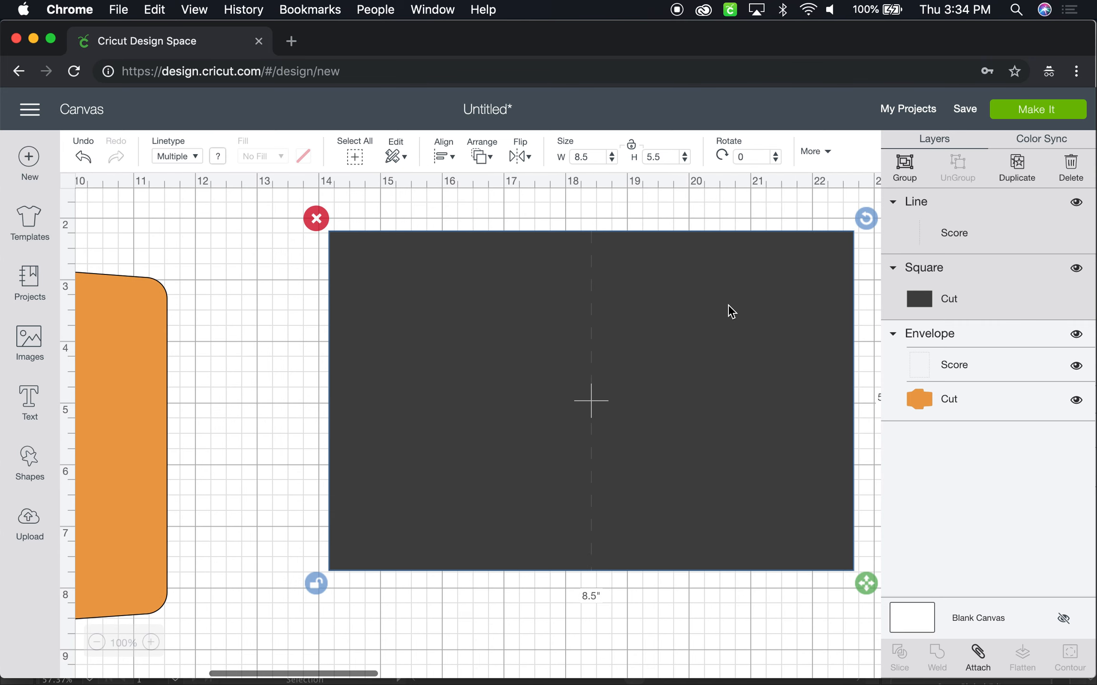
click(923, 303)
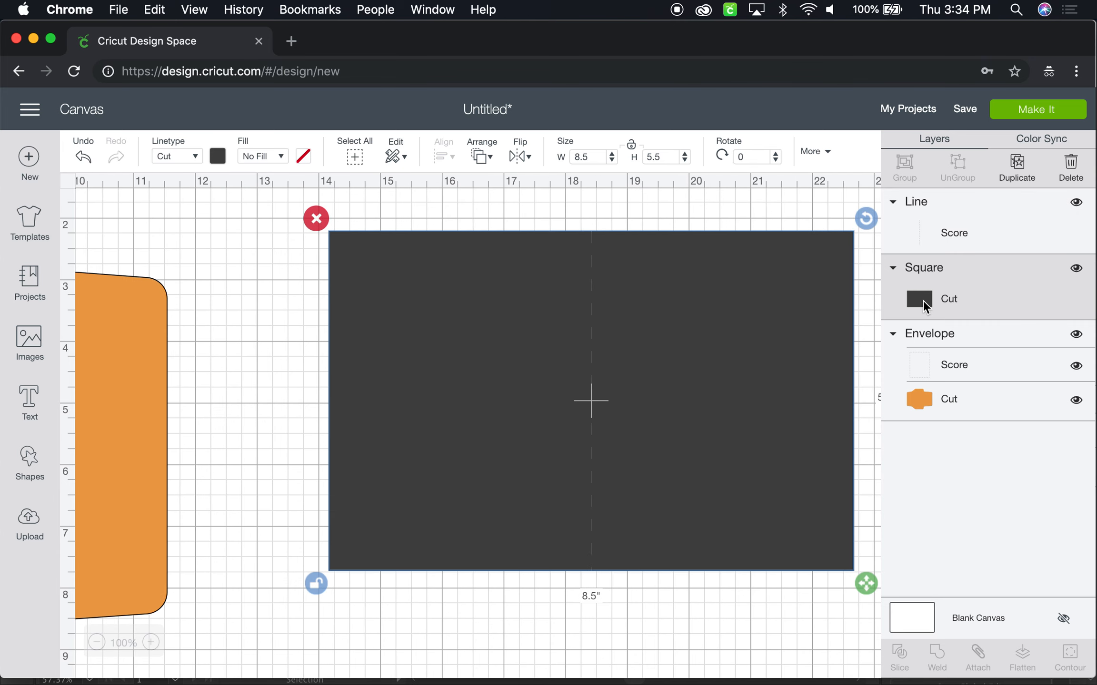
click(221, 157)
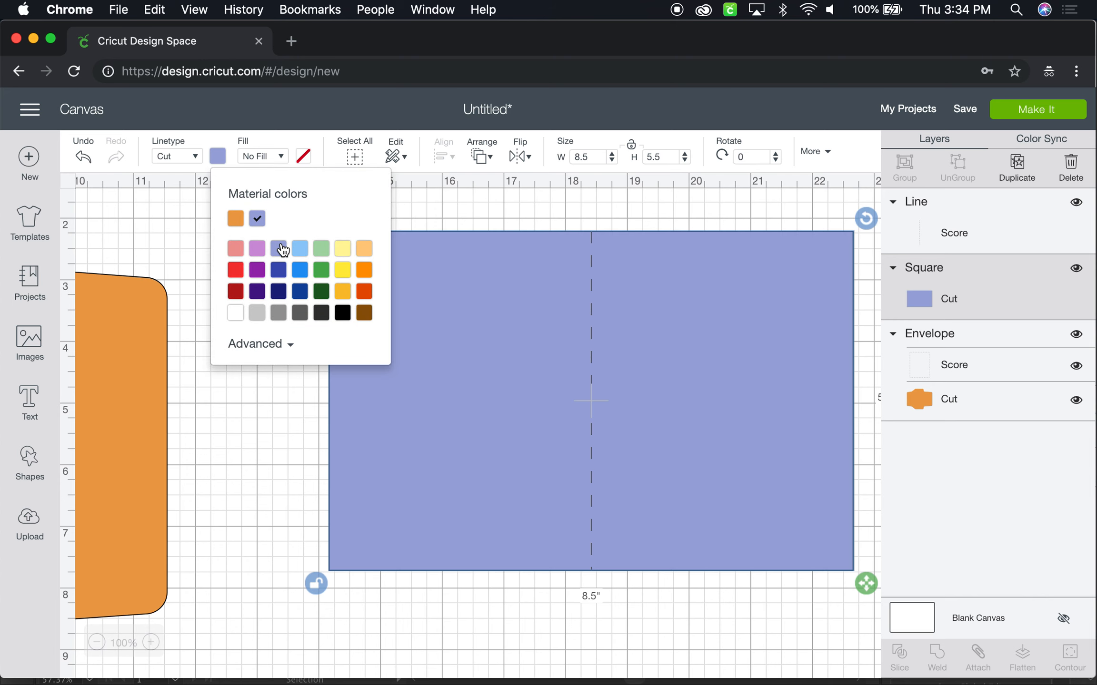
click(233, 401)
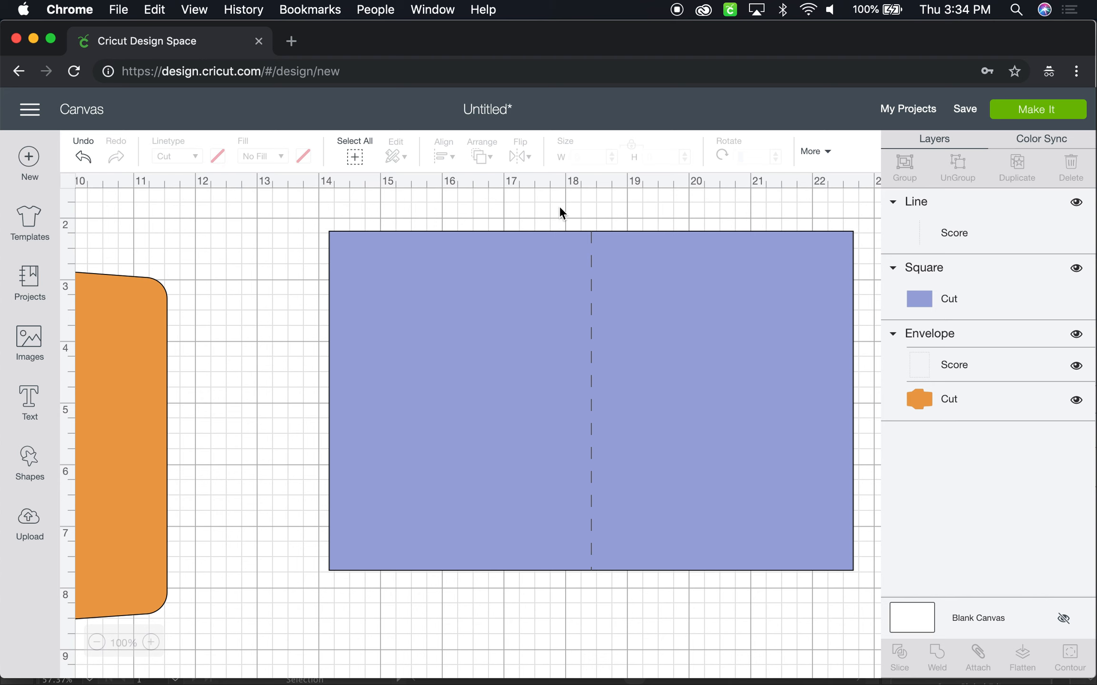
drag(554, 204, 647, 294)
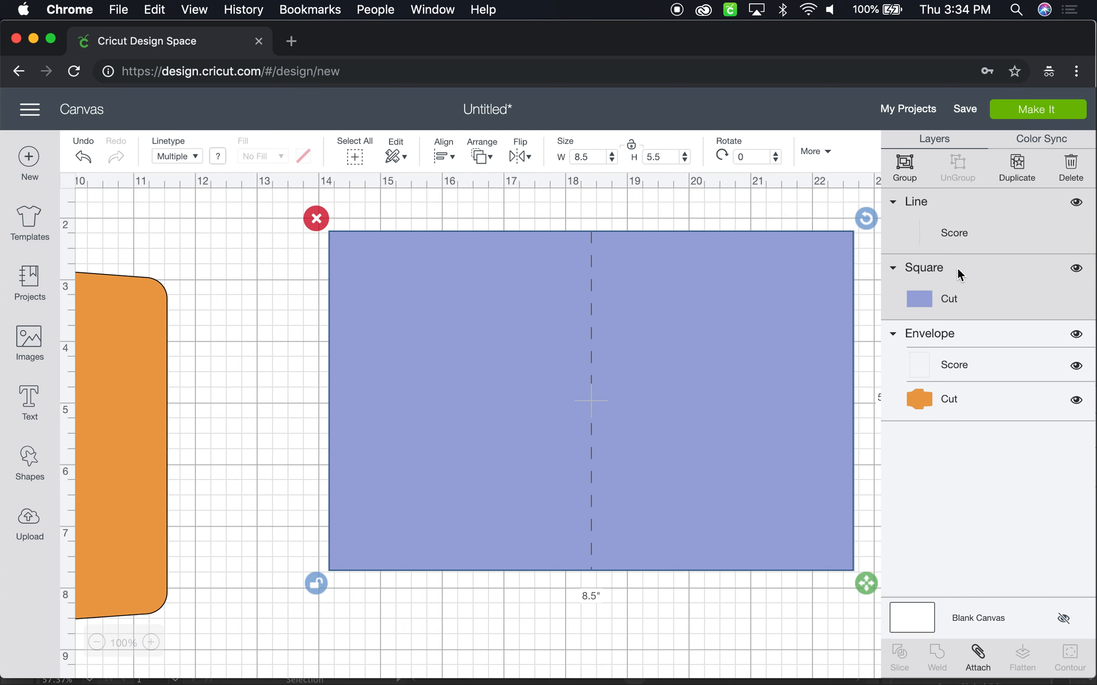
click(978, 654)
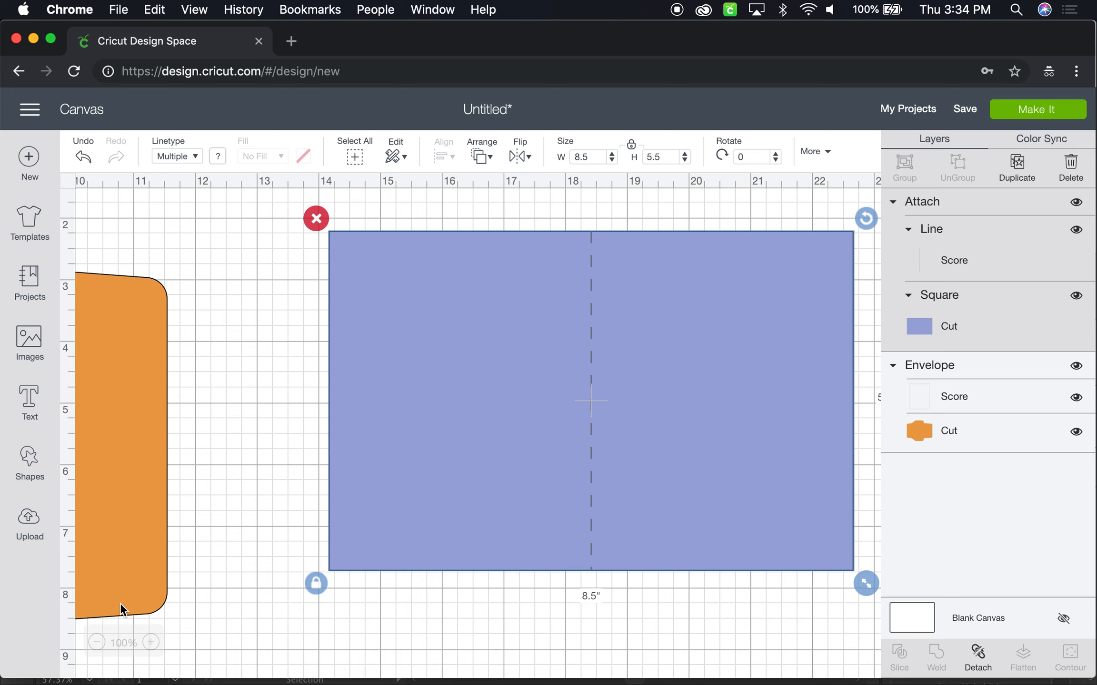
- Move the attached card close to the envelope, just right of its right-hand flap and slightly higher
click(96, 642)
click(97, 642)
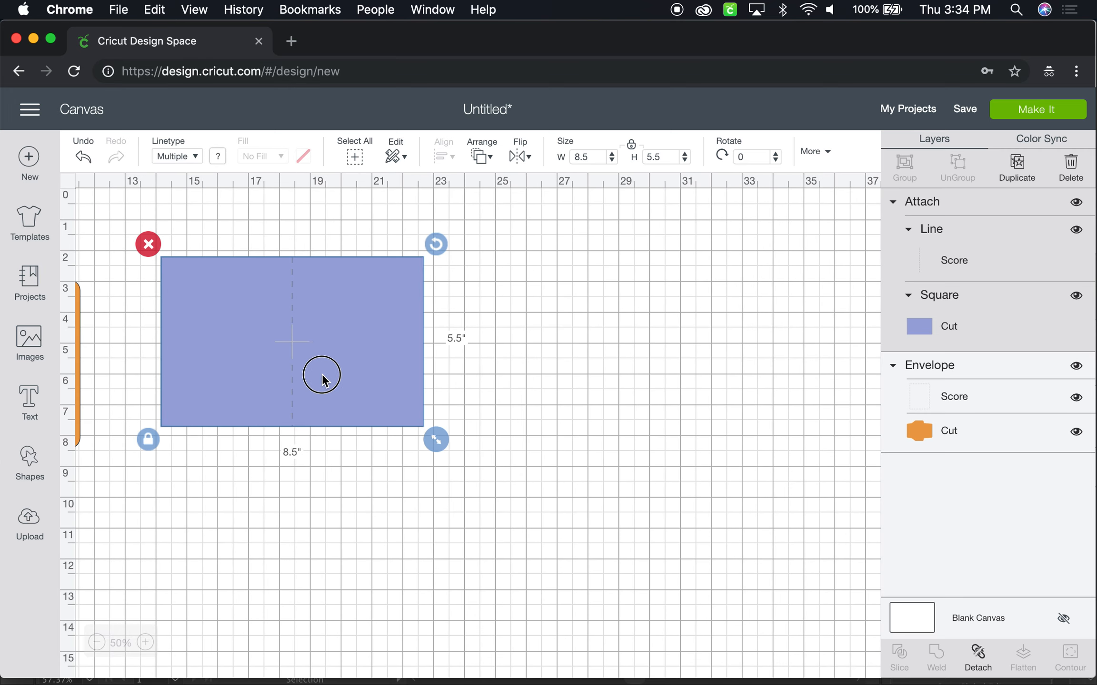
drag(320, 372, 238, 408)
drag(469, 344, 368, 525)
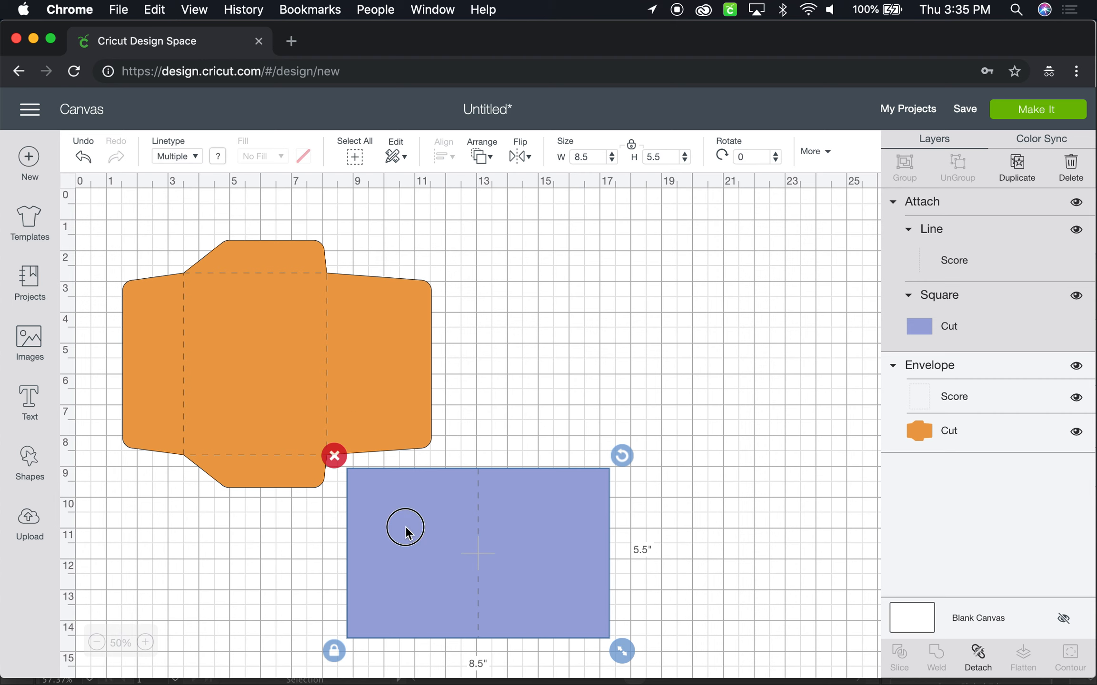
drag(405, 526, 511, 267)
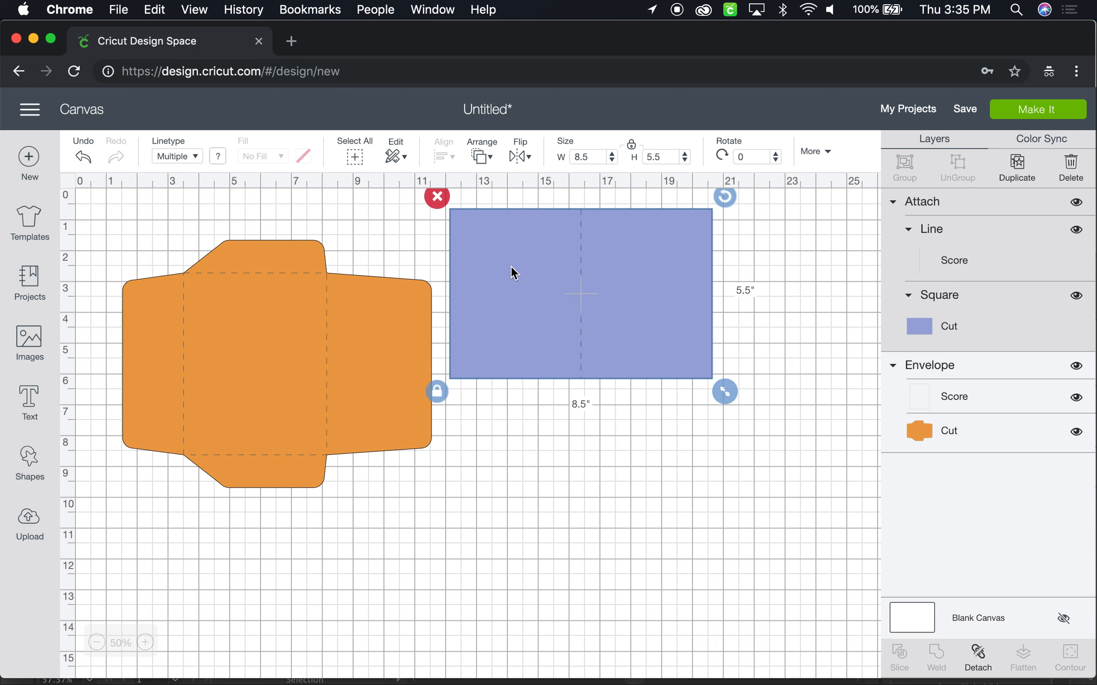